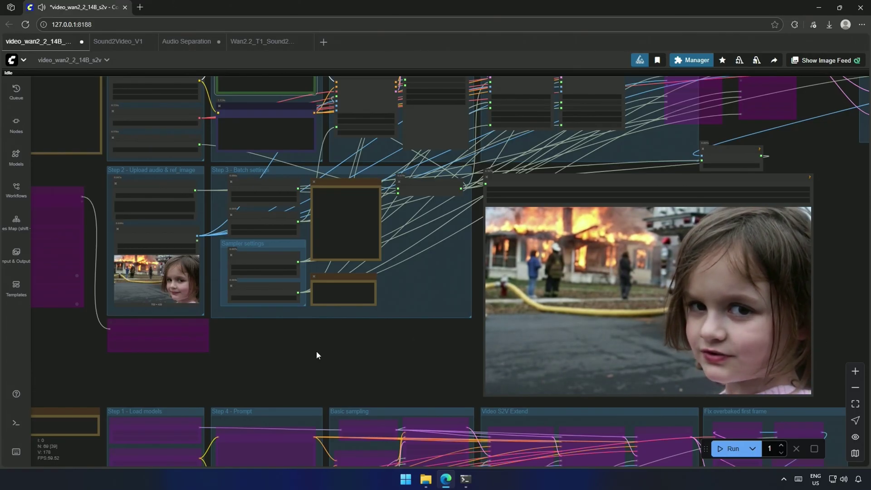
scroll(218, 293, "up", 4)
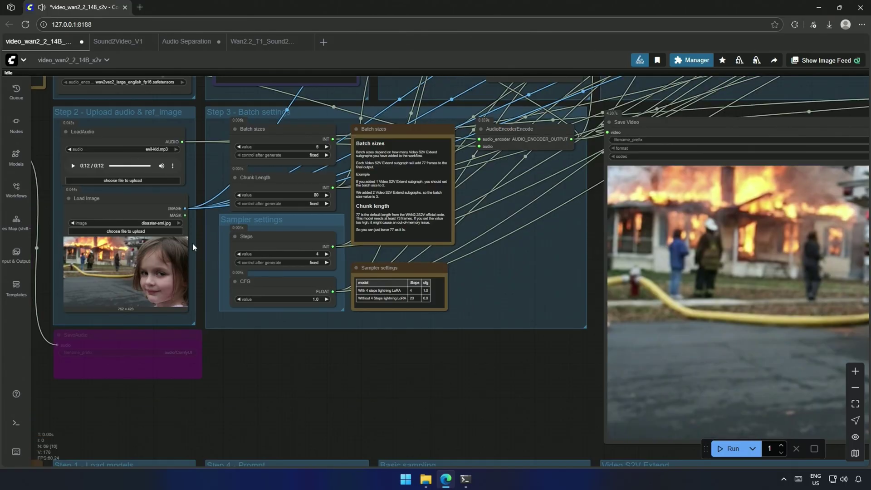
scroll(193, 229, "up", 5)
scroll(240, 255, "up", 2)
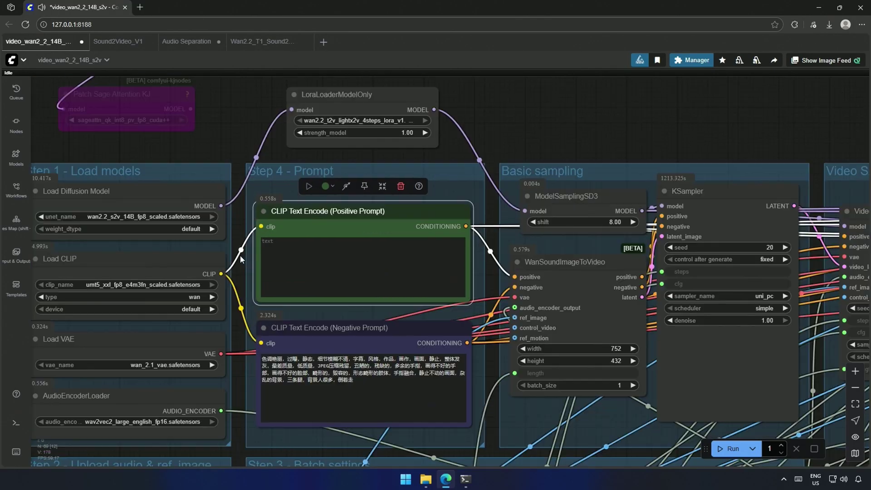
Click the positive prompt field, then open ComfyUI_windows_portable's update folder
left_click(321, 257)
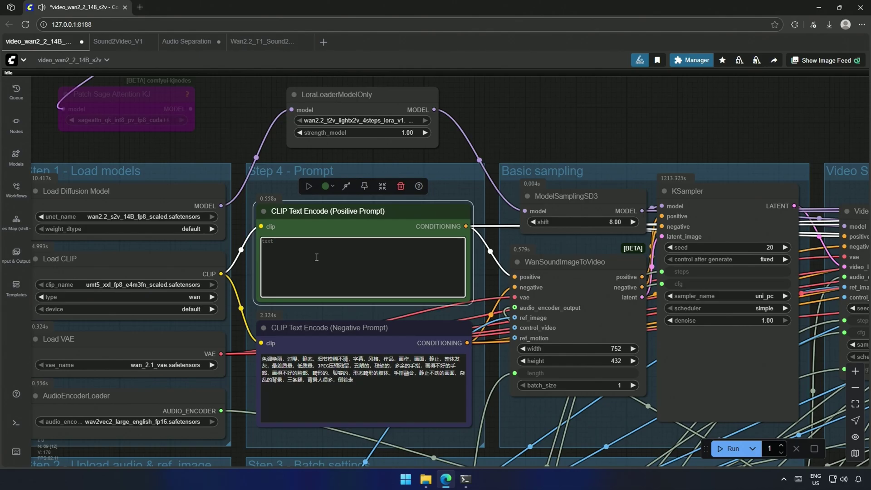
scroll(317, 257, "down", 2)
scroll(317, 256, "down", 1)
scroll(316, 257, "down", 5)
scroll(315, 256, "down", 1)
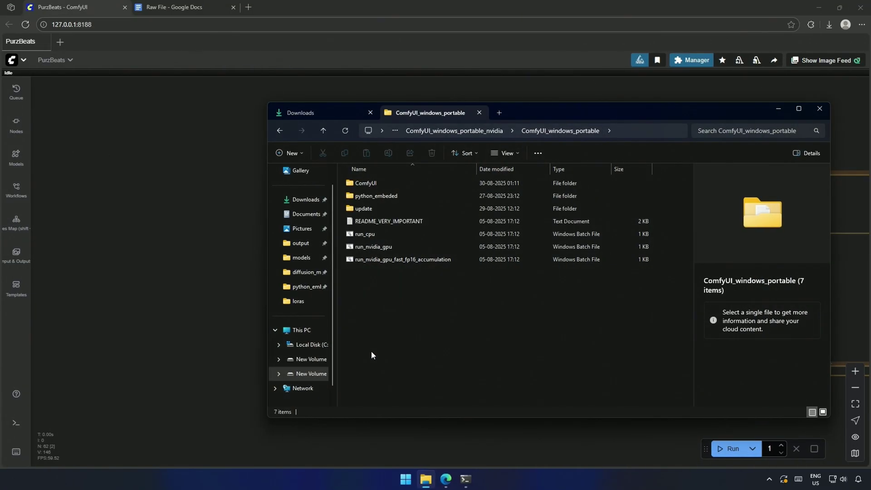
double_click(360, 209)
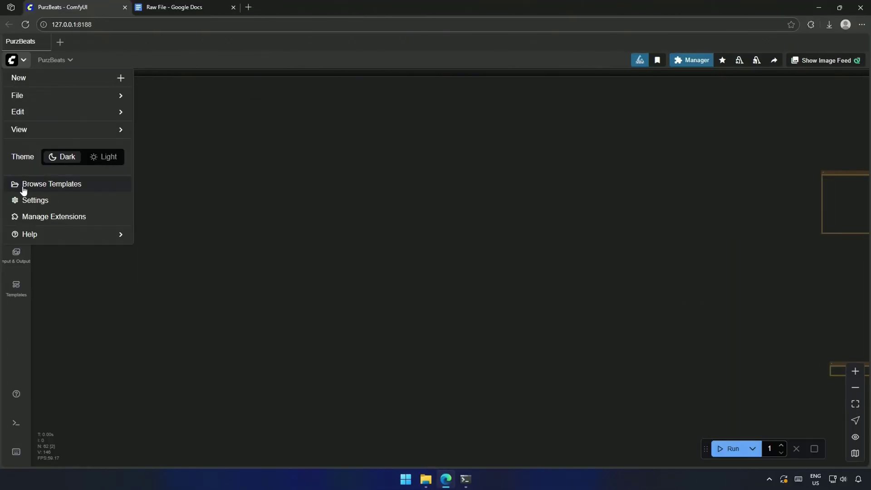
Open the workflow template gallery and filter it to Video templates
left_click(27, 186)
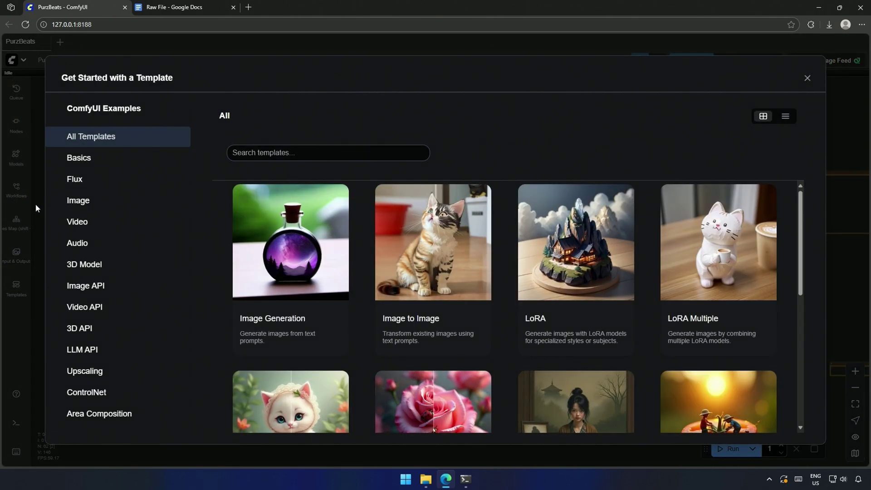
left_click(80, 225)
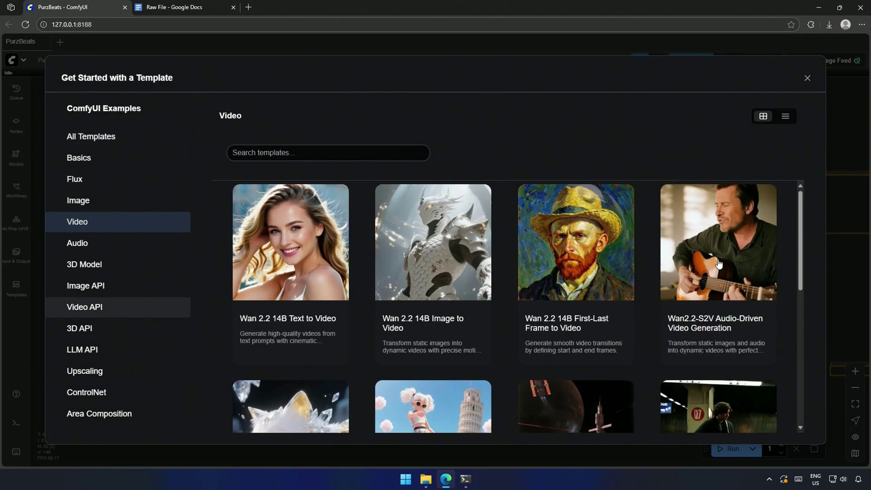
left_click(700, 332)
scroll(424, 314, "down", 3)
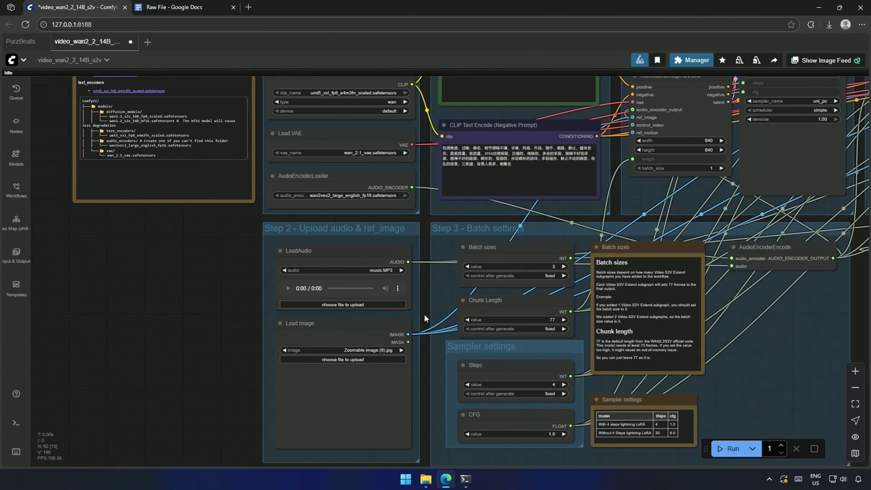
scroll(424, 313, "up", 2)
scroll(426, 299, "down", 4)
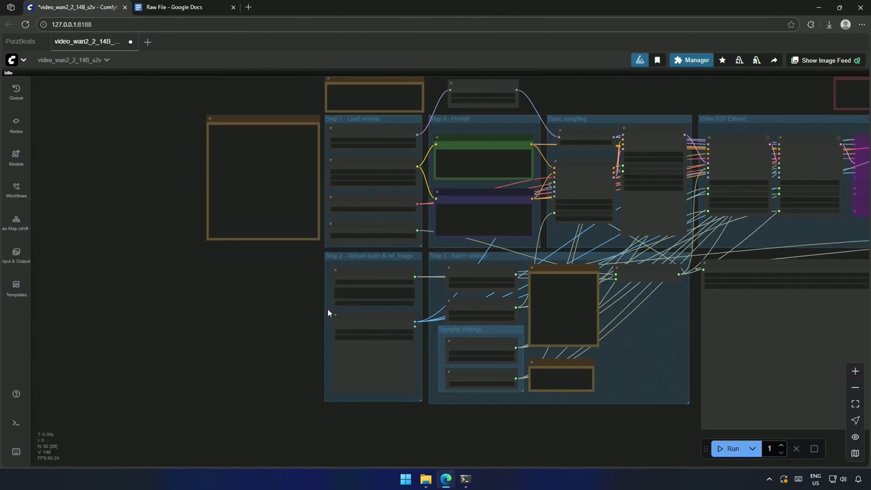
mouse_move(321, 311)
left_mouse_down()
mouse_move(192, 329)
mouse_move(126, 353)
left_mouse_up()
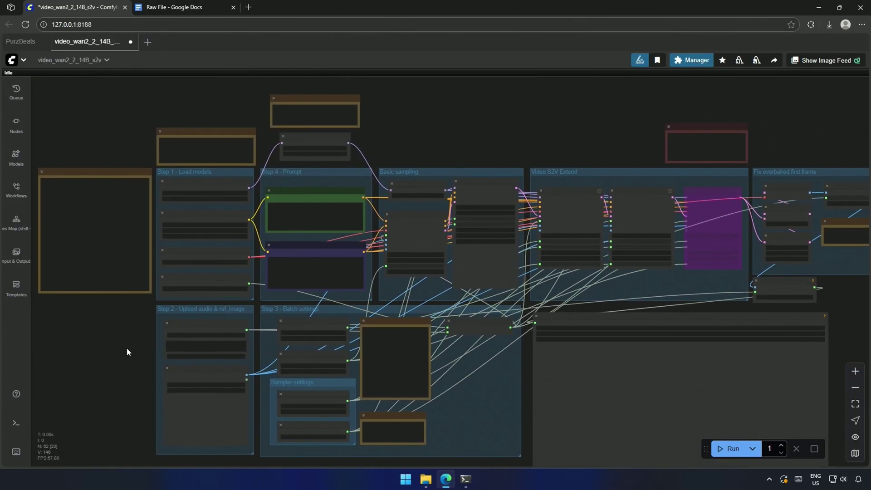
scroll(787, 316, "down", 3)
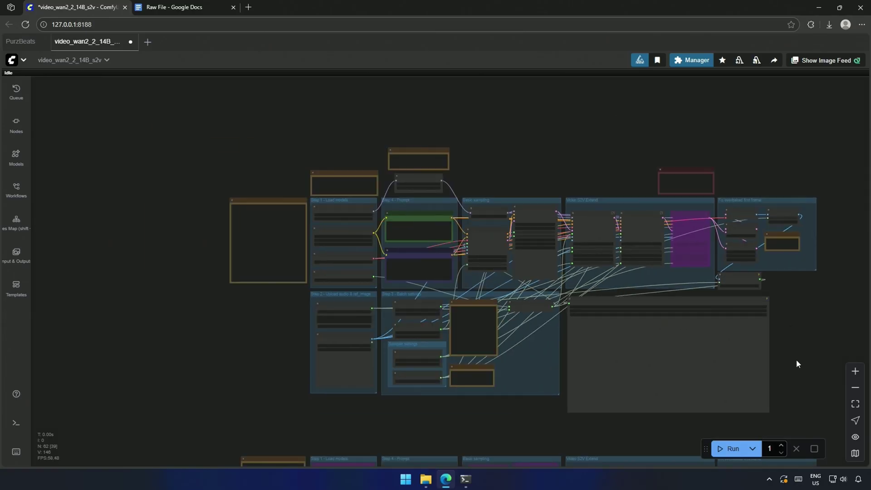
mouse_move(795, 358)
left_mouse_down()
mouse_move(708, 274)
mouse_move(718, 183)
left_mouse_up()
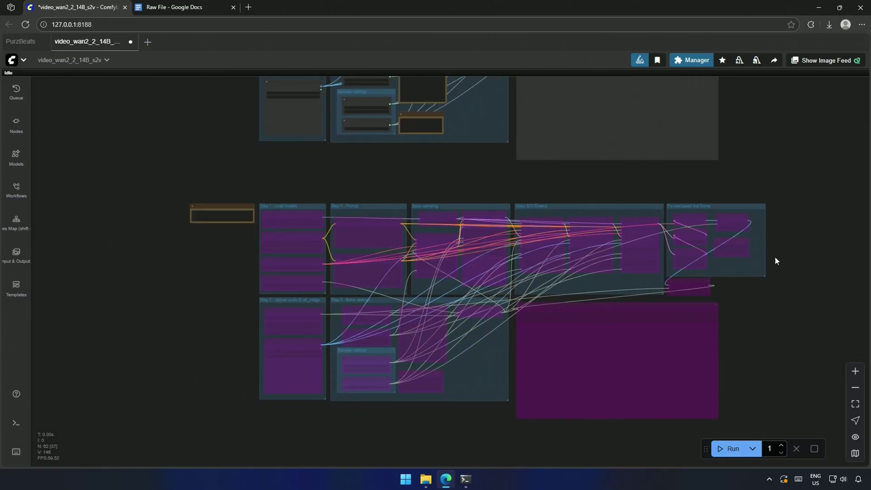
left_click_drag(781, 158, 759, 303)
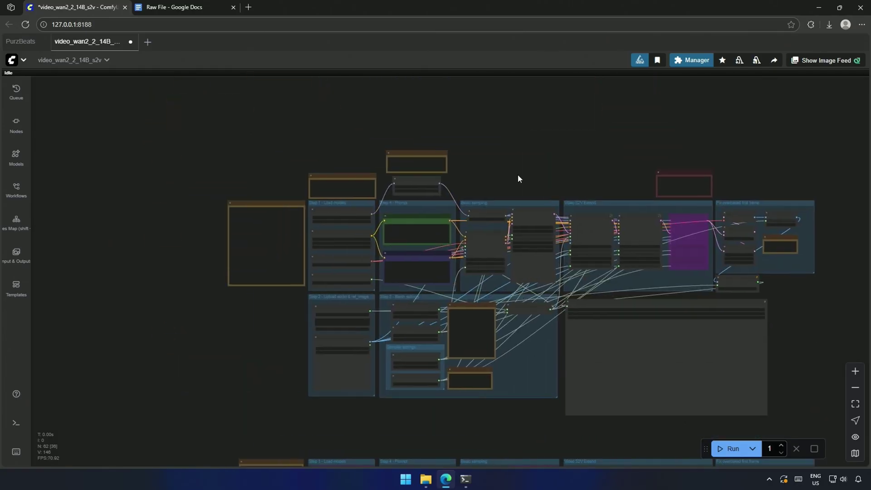
scroll(469, 185, "up", 5)
scroll(463, 184, "up", 3)
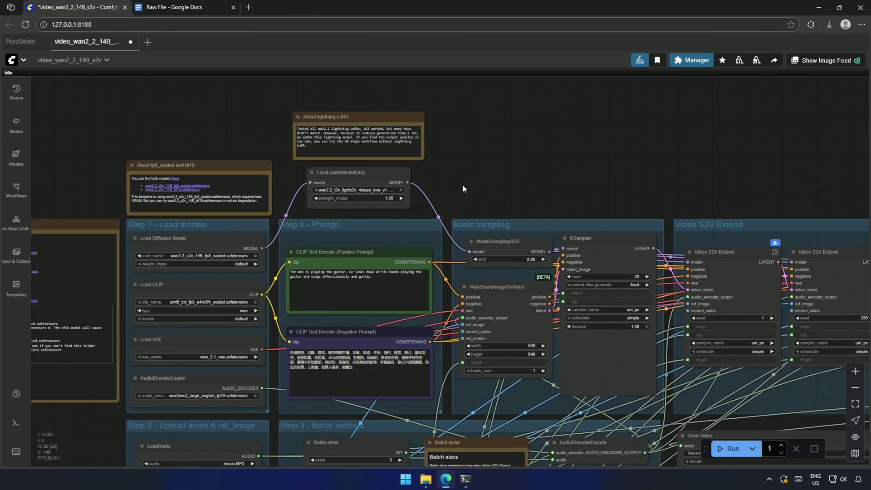
left_click(354, 176)
scroll(459, 190, "up", 3)
scroll(401, 194, "down", 3)
scroll(481, 190, "down", 3)
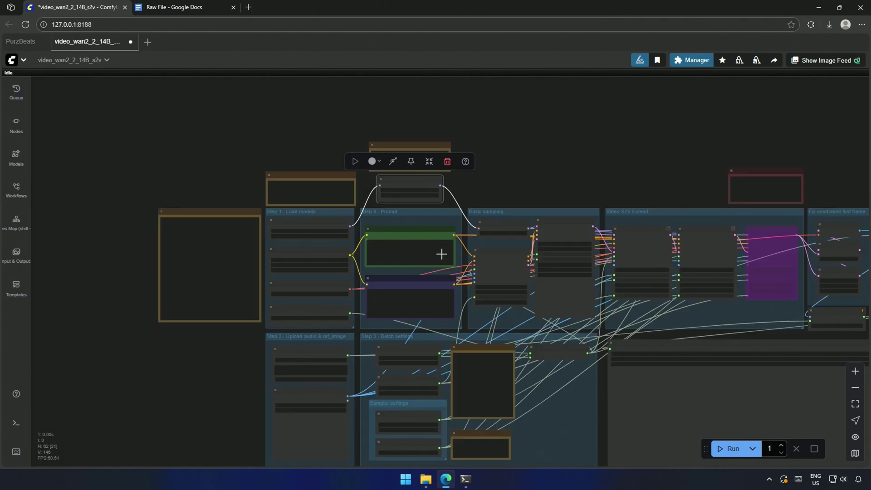
left_click_drag(241, 387, 212, 227)
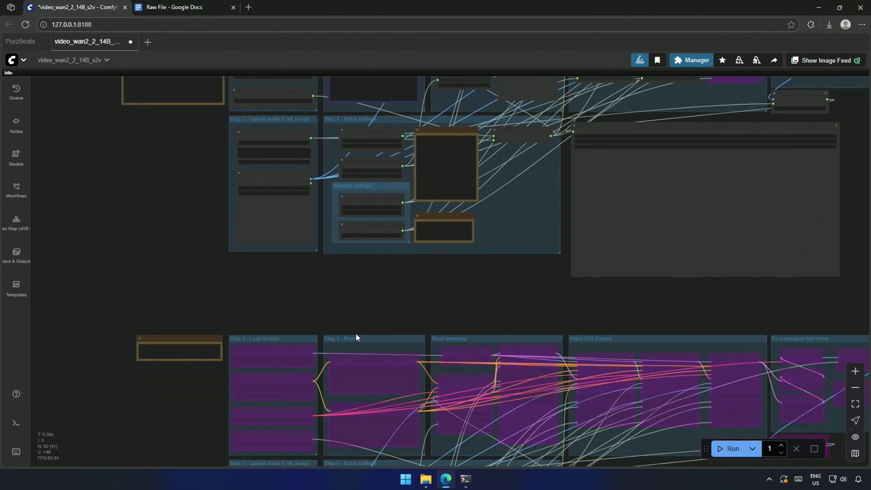
scroll(401, 304, "down", 1)
left_click_drag(401, 303, 271, 175)
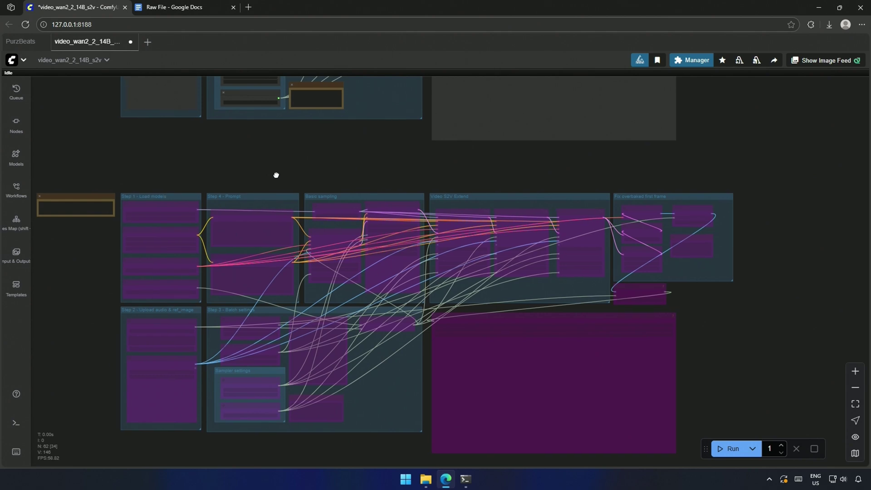
left_click_drag(272, 175, 301, 159)
scroll(288, 421, "up", 5)
scroll(290, 420, "up", 6)
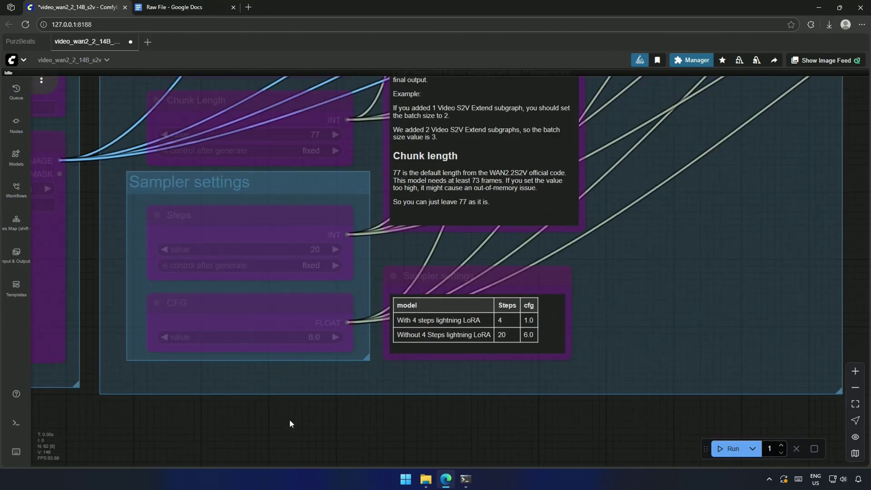
scroll(290, 418, "up", 3)
left_click_drag(301, 394, 344, 429)
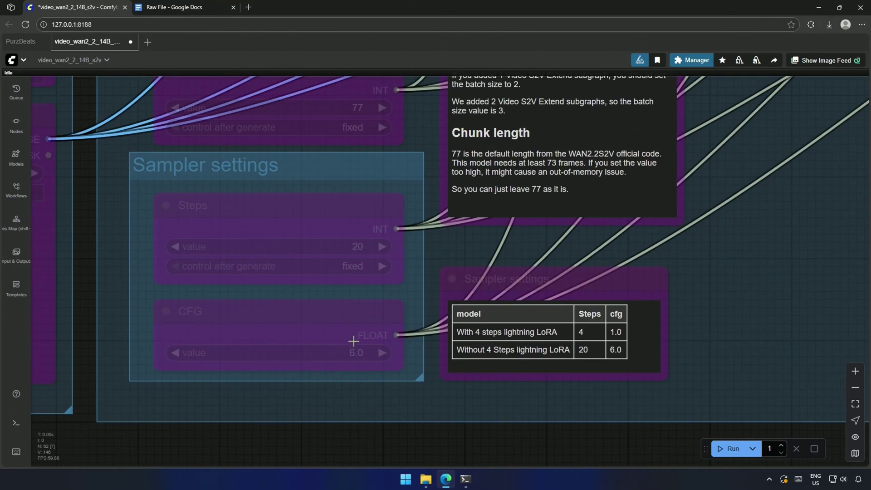
scroll(351, 339, "down", 5)
scroll(351, 331, "down", 5)
scroll(351, 329, "up", 5)
scroll(361, 277, "up", 5)
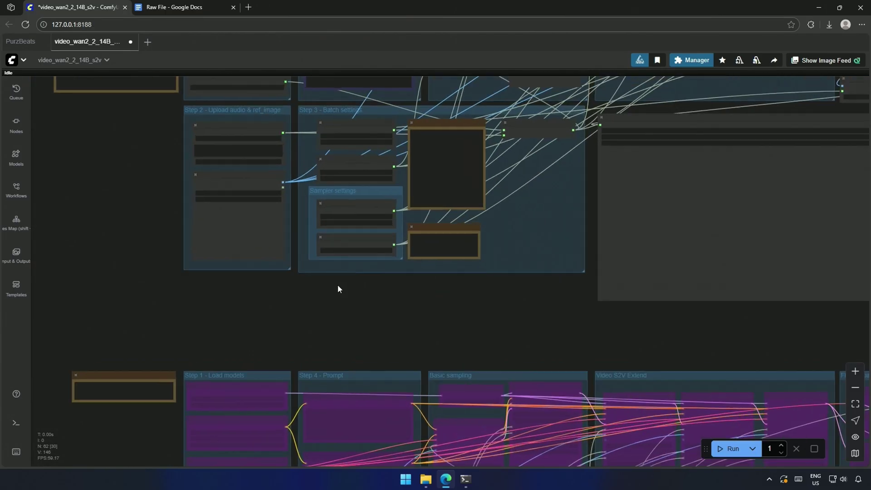
scroll(337, 284, "up", 3)
left_click_drag(354, 279, 354, 355)
scroll(354, 351, "up", 2)
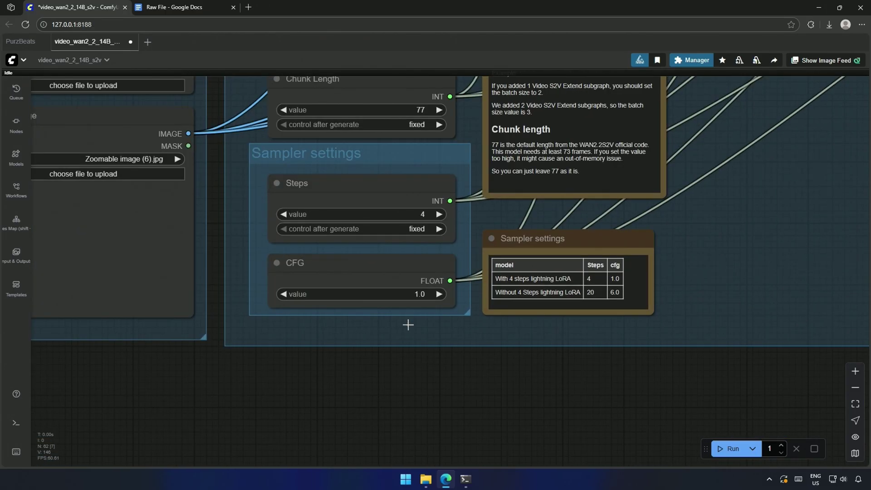
scroll(425, 384, "down", 3)
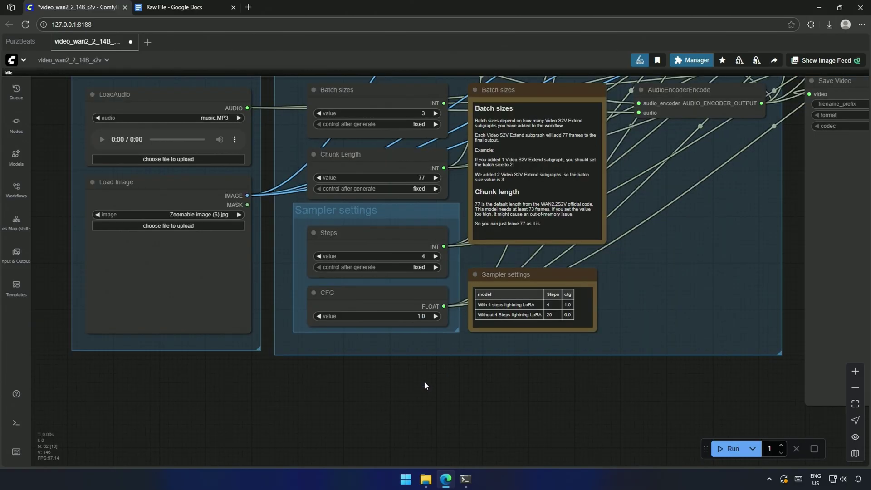
scroll(424, 382, "down", 4)
scroll(429, 378, "up", 2)
scroll(421, 352, "down", 3)
scroll(422, 351, "down", 3)
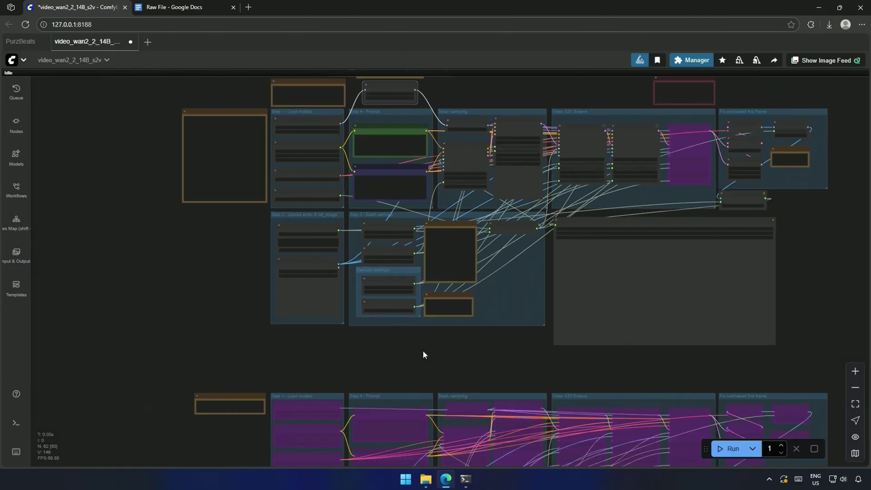
mouse_move(420, 365)
left_mouse_down()
mouse_move(408, 278)
mouse_move(363, 290)
left_mouse_up()
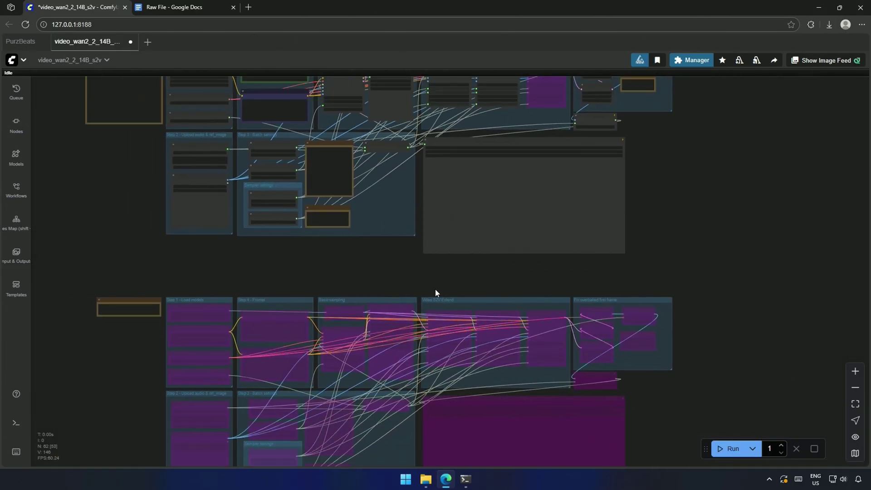
left_click_drag(633, 288, 650, 401)
scroll(652, 394, "up", 4)
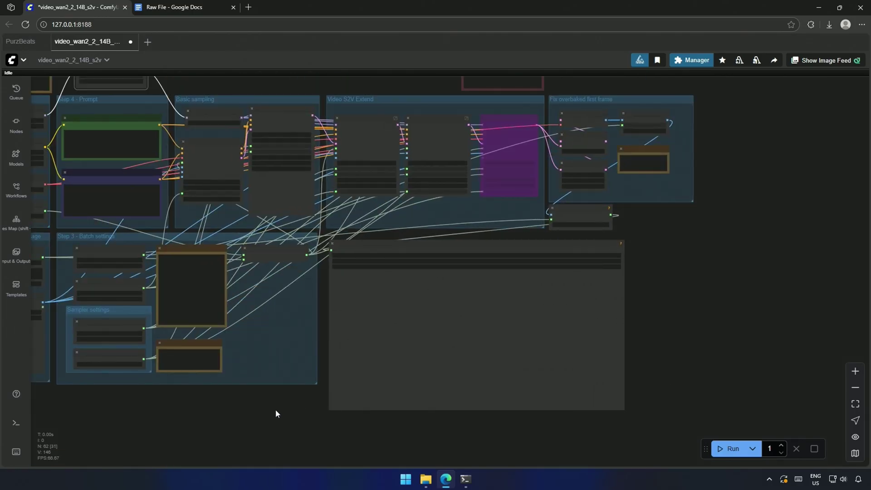
left_click_drag(243, 413, 363, 444)
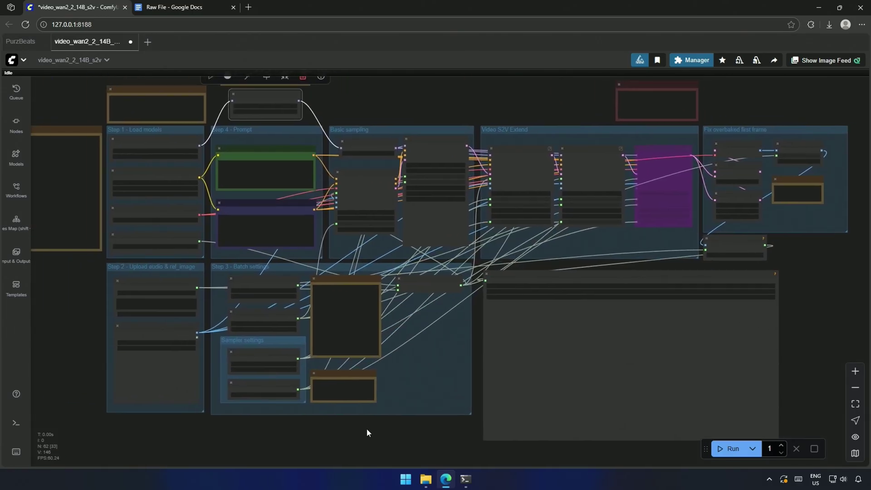
left_click_drag(79, 310, 188, 350)
scroll(194, 305, "up", 3)
mouse_move(194, 305)
left_mouse_down()
mouse_move(132, 361)
mouse_move(88, 349)
left_mouse_up()
left_click(226, 125)
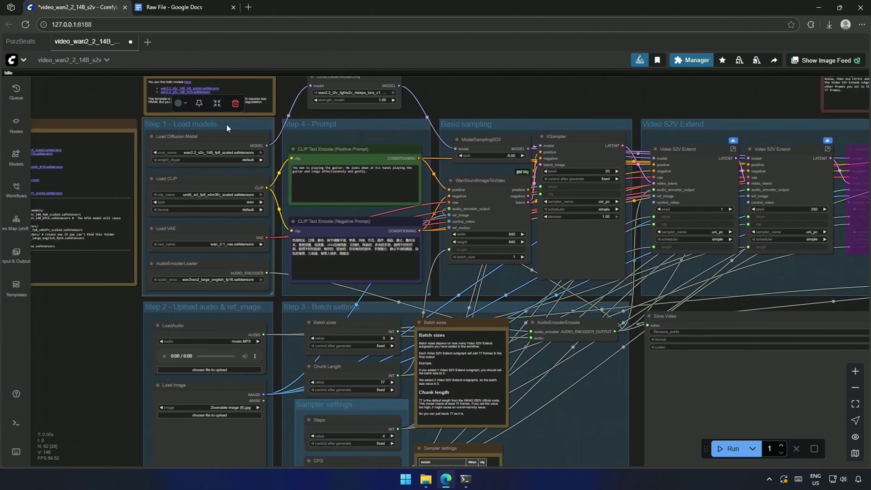
scroll(228, 130, "up", 3)
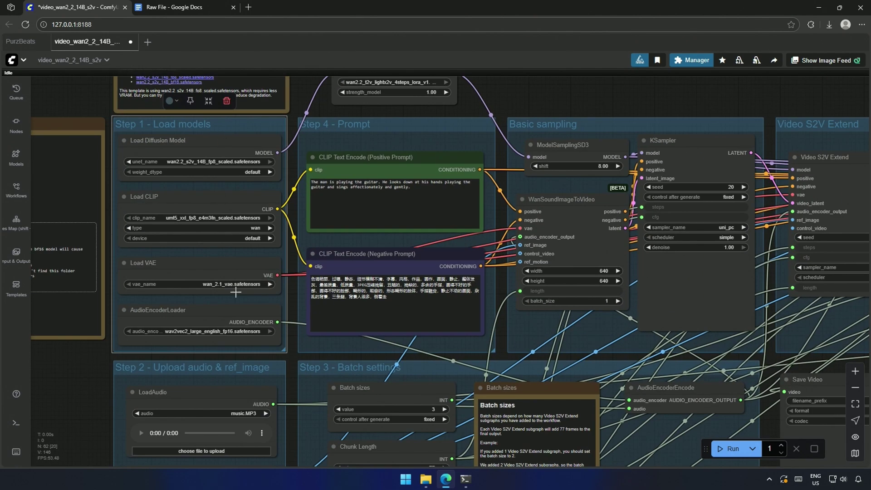
left_click_drag(84, 385, 84, 255)
scroll(109, 296, "up", 2)
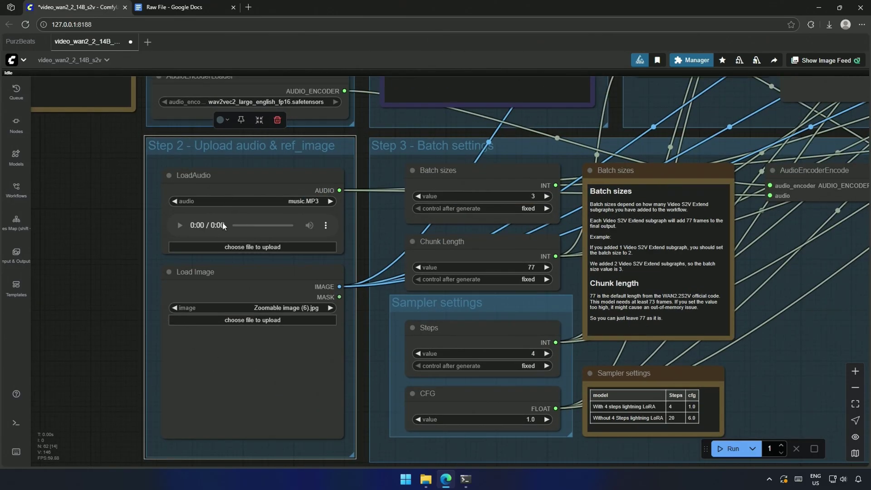
scroll(155, 344, "down", 3)
scroll(151, 257, "down", 1)
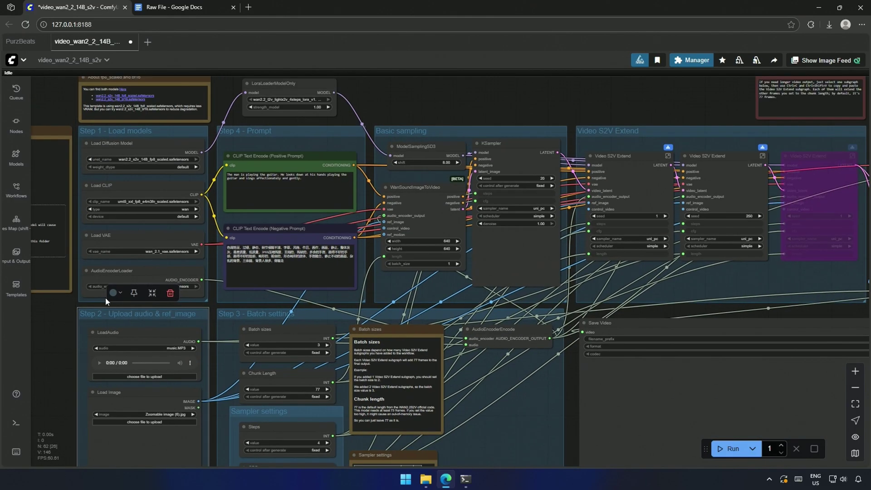
left_click(295, 136)
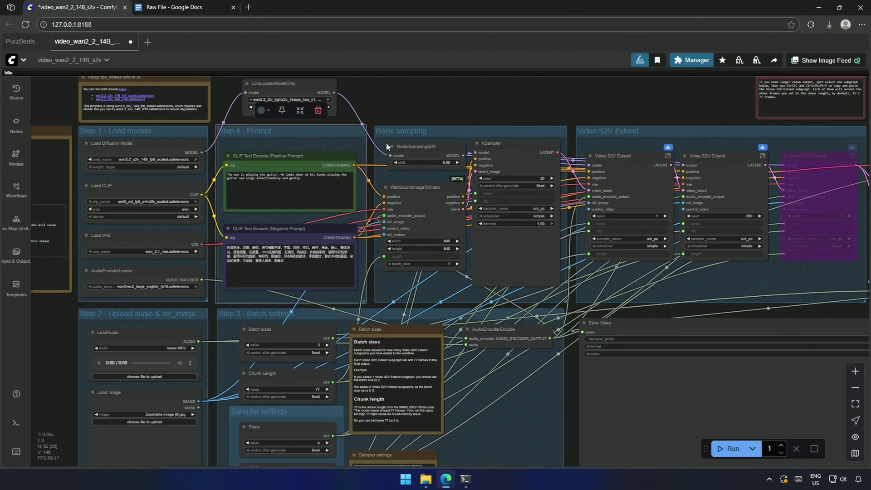
left_click(418, 129)
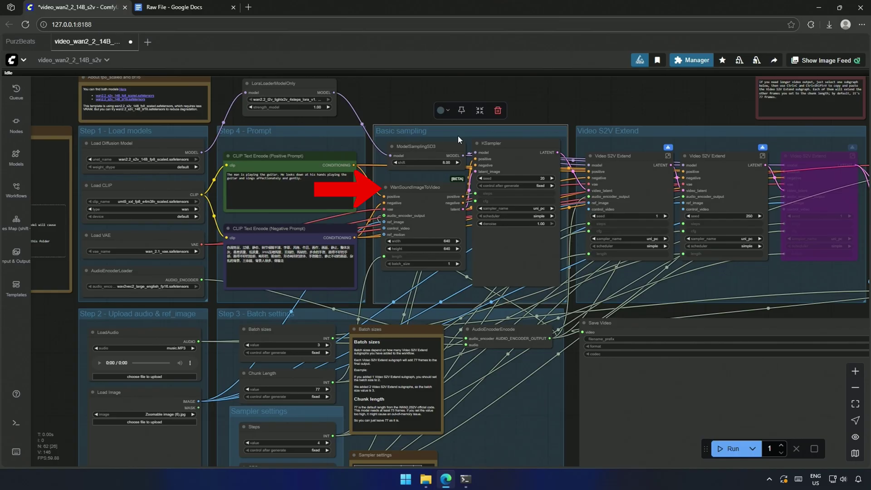
left_click(300, 129, "shift")
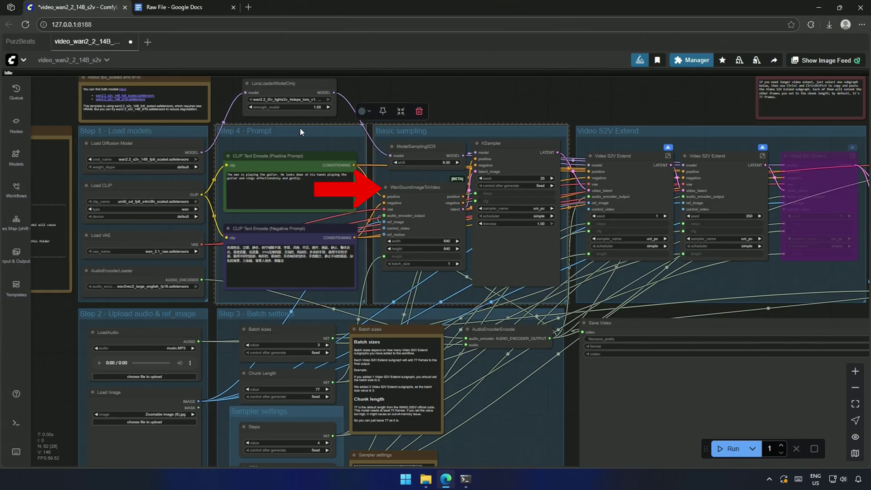
left_click(164, 127, "shift")
left_click(154, 317, "shift")
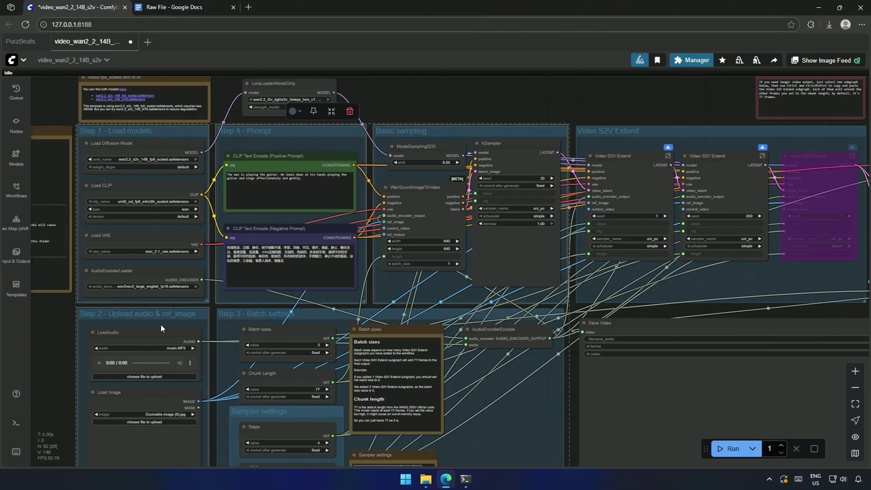
scroll(200, 273, "down", 5)
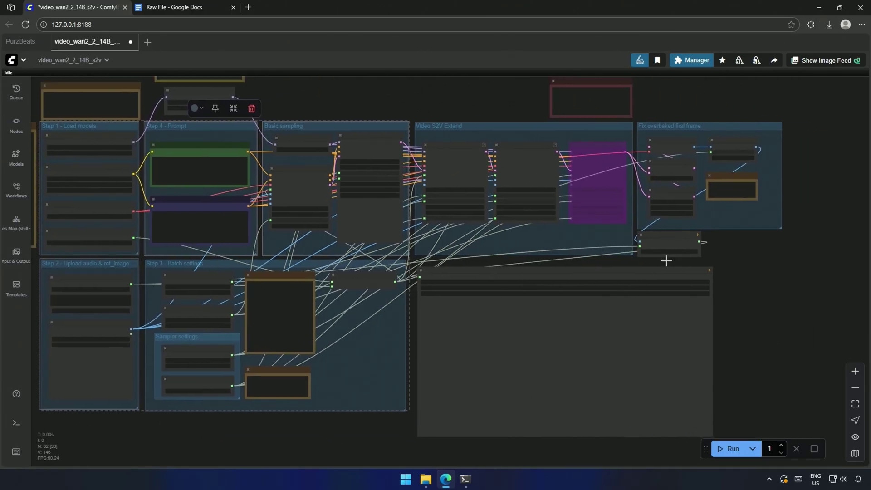
left_click(666, 236, "shift")
left_click(645, 270, "shift")
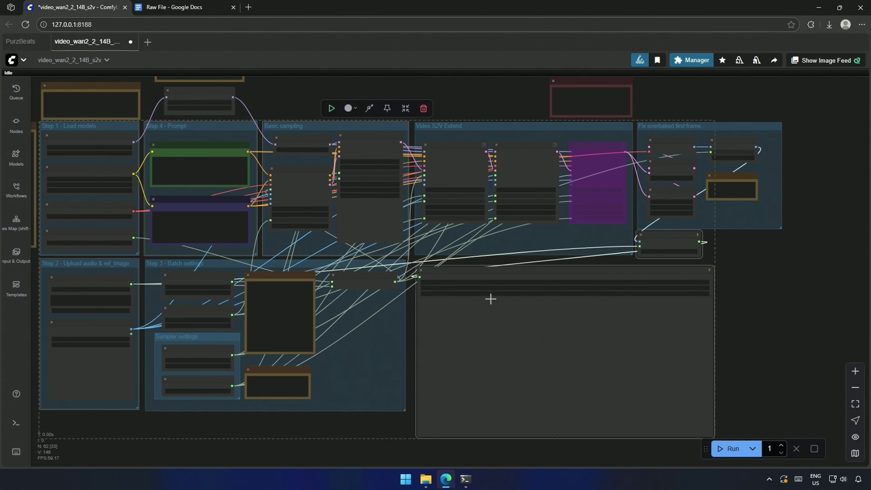
scroll(364, 136, "up", 3)
scroll(400, 96, "up", 2)
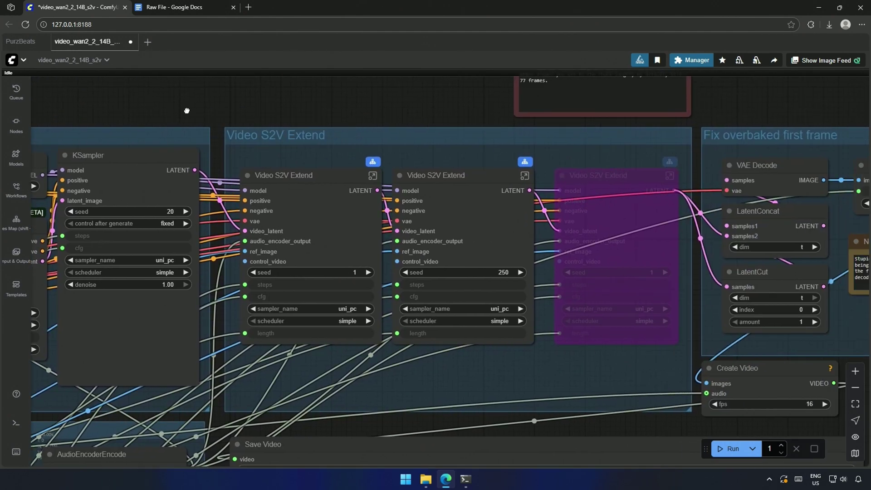
left_click_drag(401, 96, 88, 114)
left_click(372, 194)
left_click(500, 179)
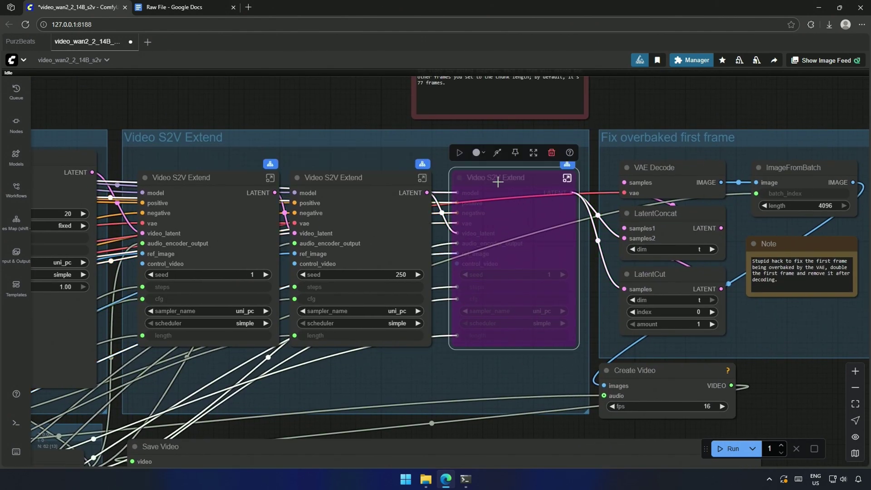
scroll(499, 179, "down", 2)
scroll(394, 336, "down", 2)
left_click_drag(395, 336, 578, 204)
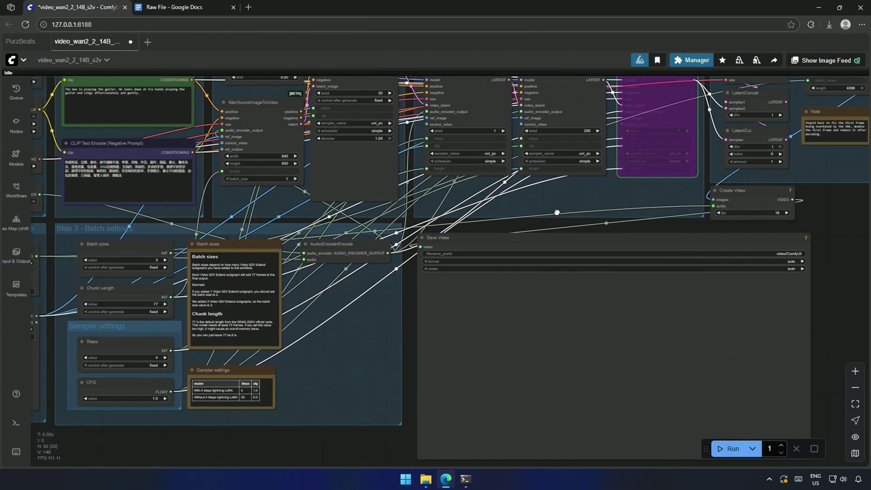
scroll(213, 391, "down", 2)
scroll(213, 391, "up", 3)
left_click_drag(374, 422, 323, 454)
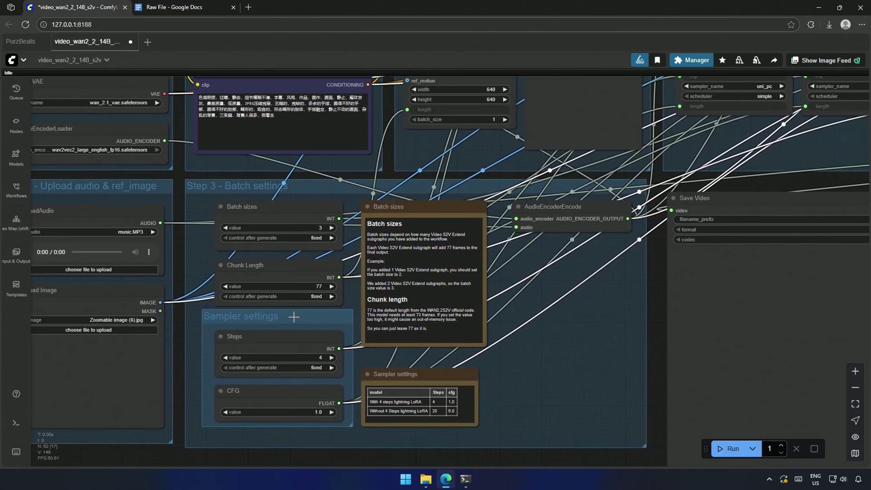
left_click(273, 205)
left_click(278, 266)
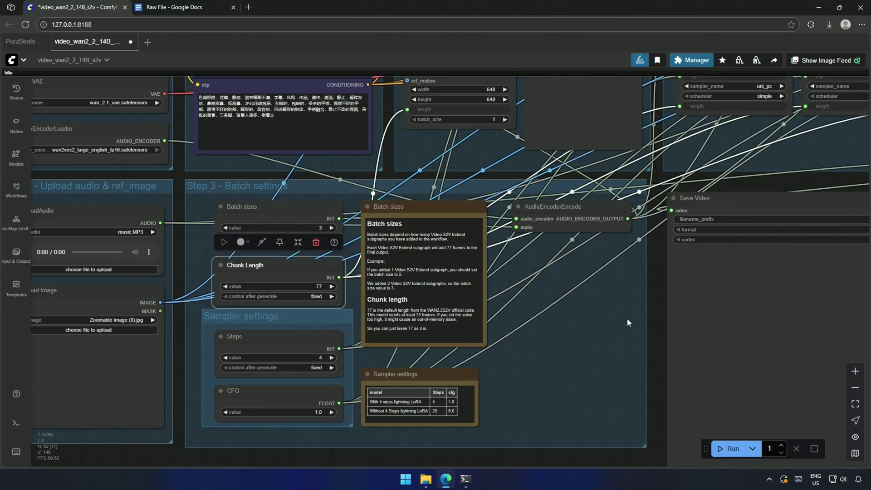
left_click(294, 316)
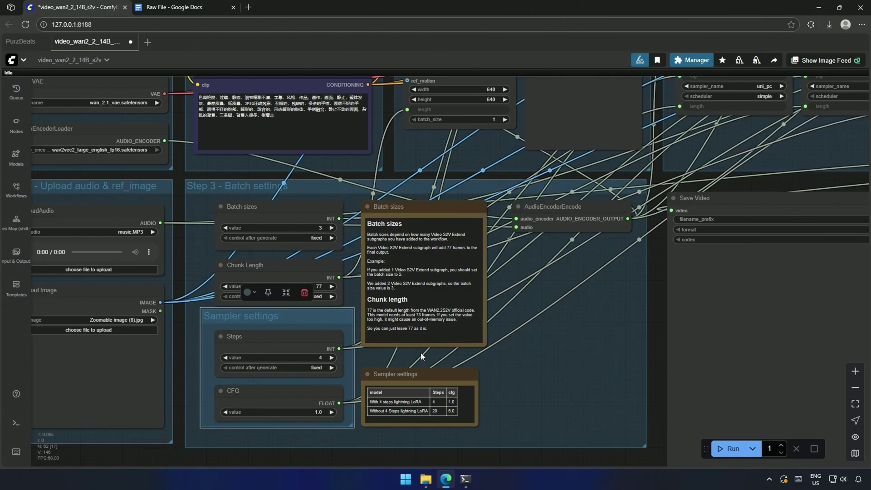
scroll(598, 347, "down", 3)
mouse_move(611, 346)
left_mouse_down()
mouse_move(519, 417)
mouse_move(494, 411)
left_mouse_up()
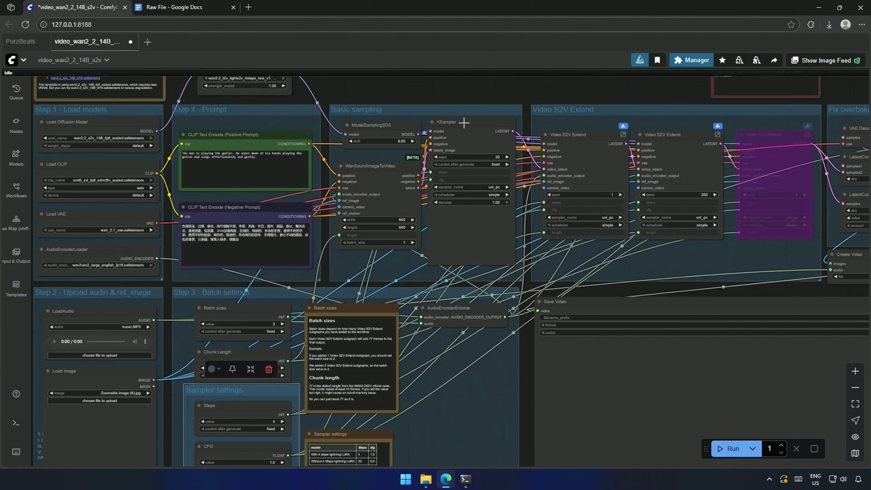
left_click(467, 246)
mouse_move(477, 444)
left_mouse_down()
mouse_move(504, 369)
mouse_move(478, 434)
left_mouse_up()
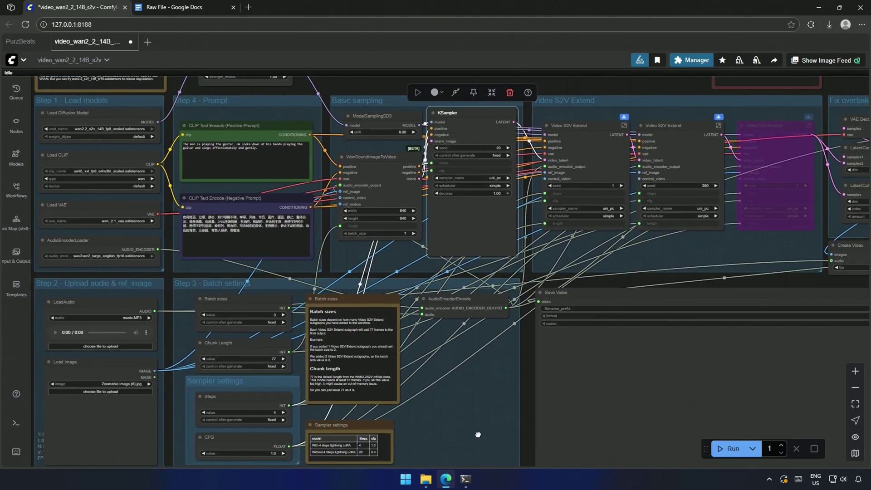
left_click(252, 300)
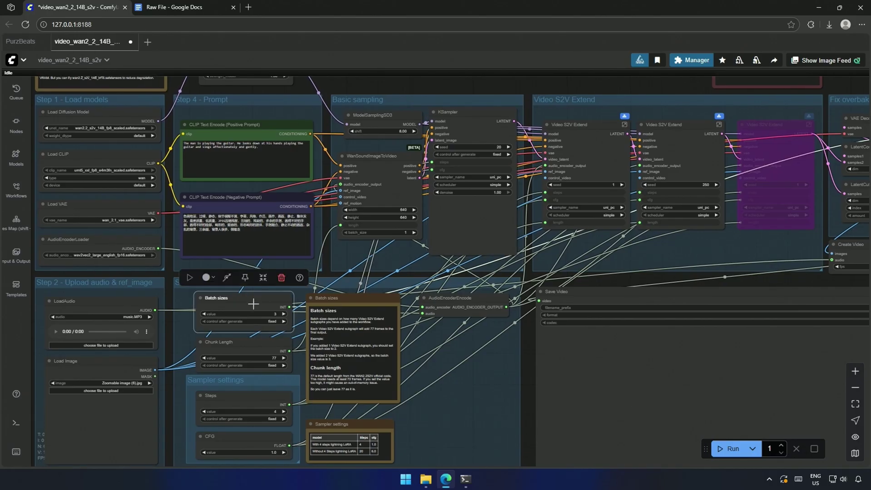
left_click(252, 345, "shift")
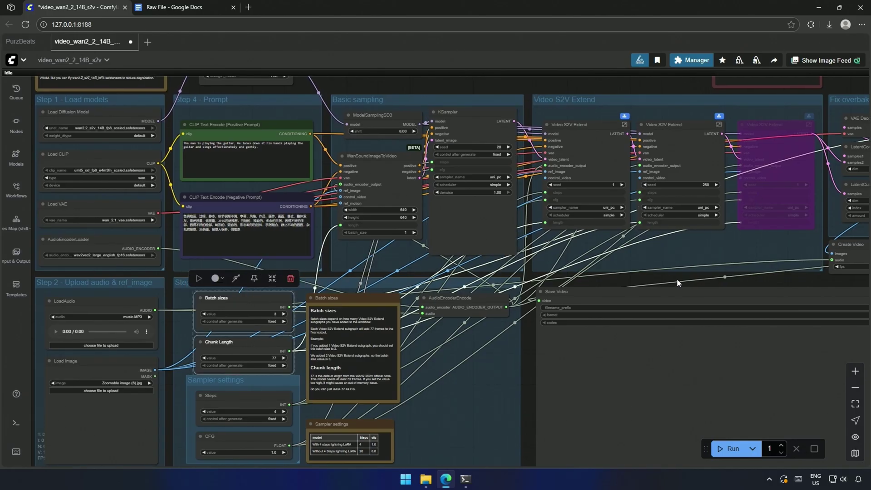
scroll(677, 279, "down", 5)
scroll(723, 254, "up", 5)
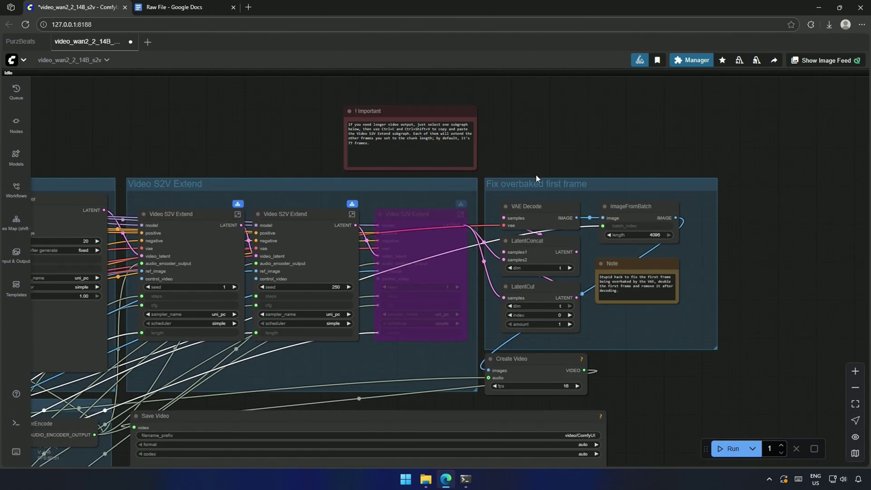
Play AnimateDiff_00005-audio.mp4 from the ComfyUI output folder in Media Player Classic
left_click(523, 185)
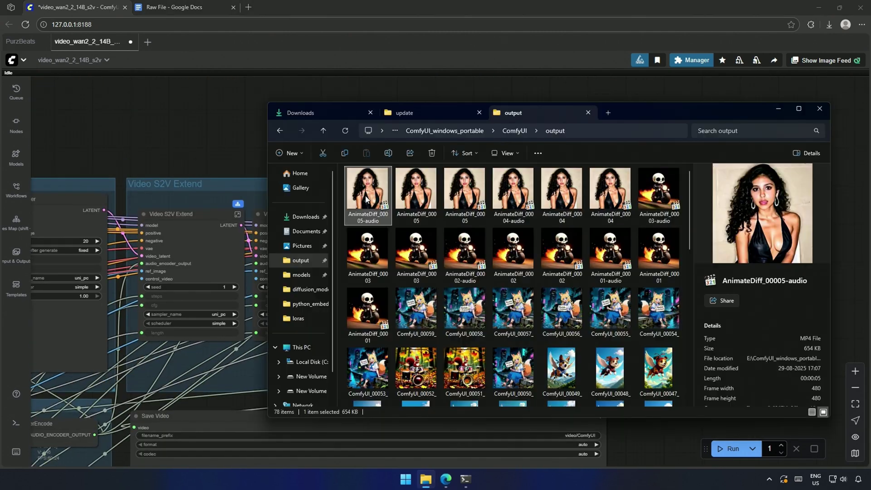
double_click(367, 197)
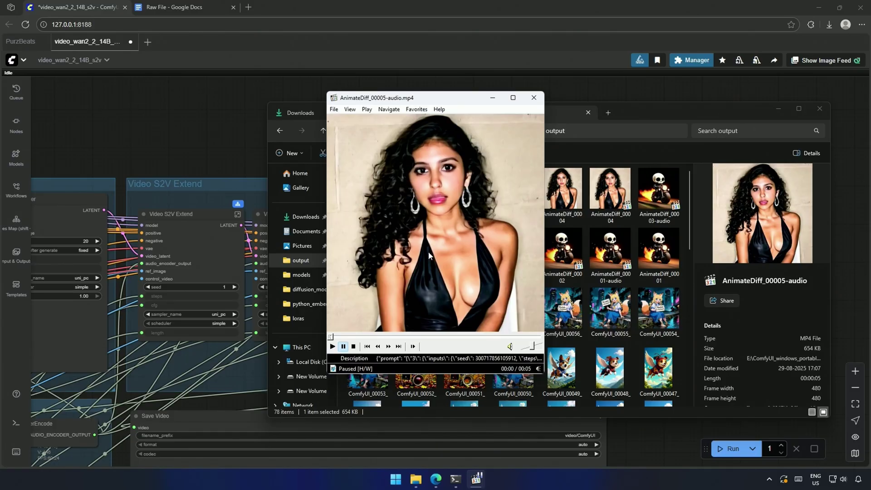
left_click(374, 239)
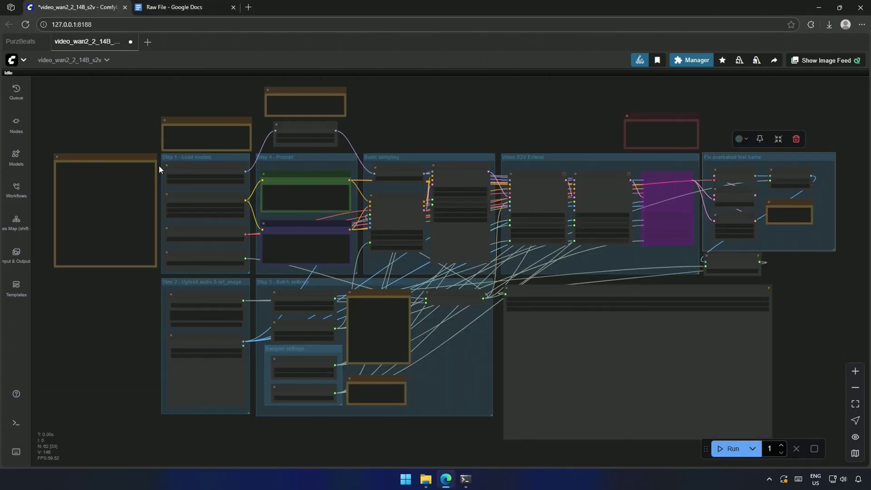
left_click_drag(159, 165, 470, 395)
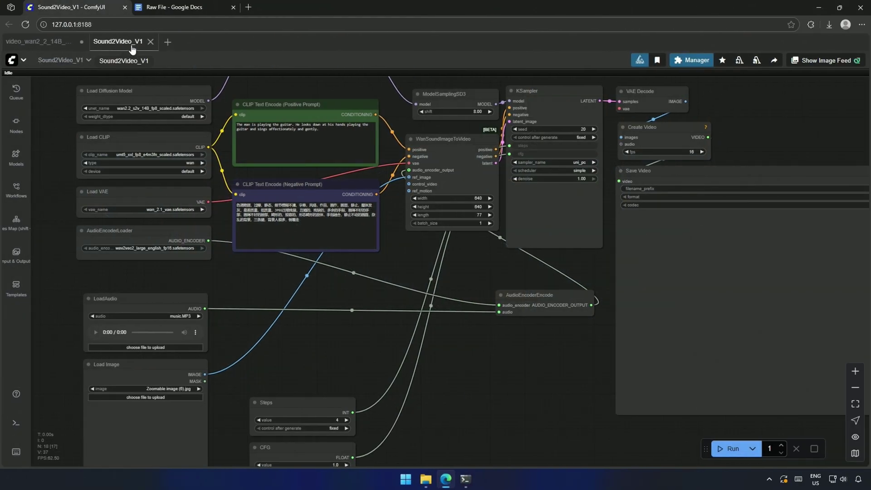
Go full-screen and inspect the AudioEncoderLoader, LoadAudio, AudioEncoderEncode and WanSoundImageToVideo nodes
key("F11")
scroll(102, 245, "up", 5)
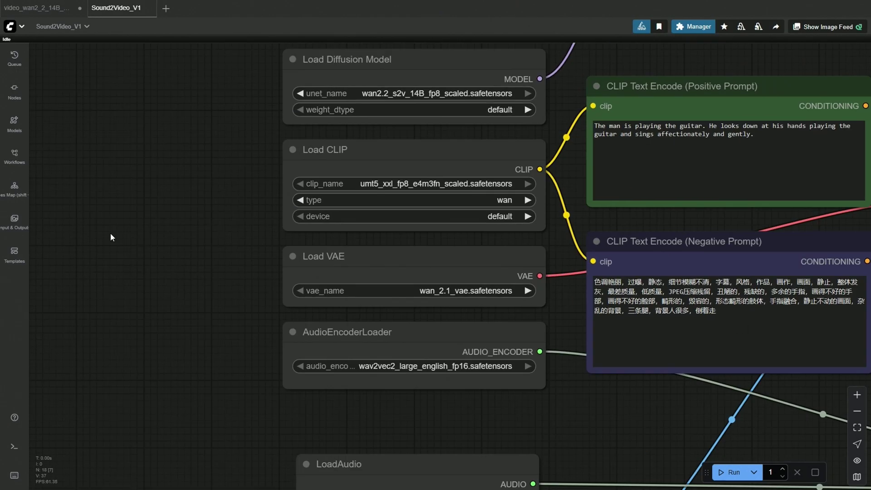
scroll(281, 245, "down", 5)
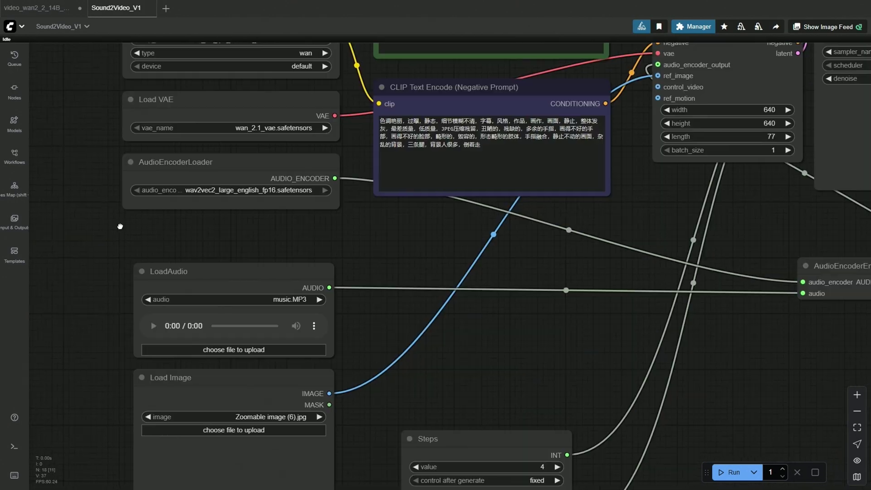
left_click(129, 163)
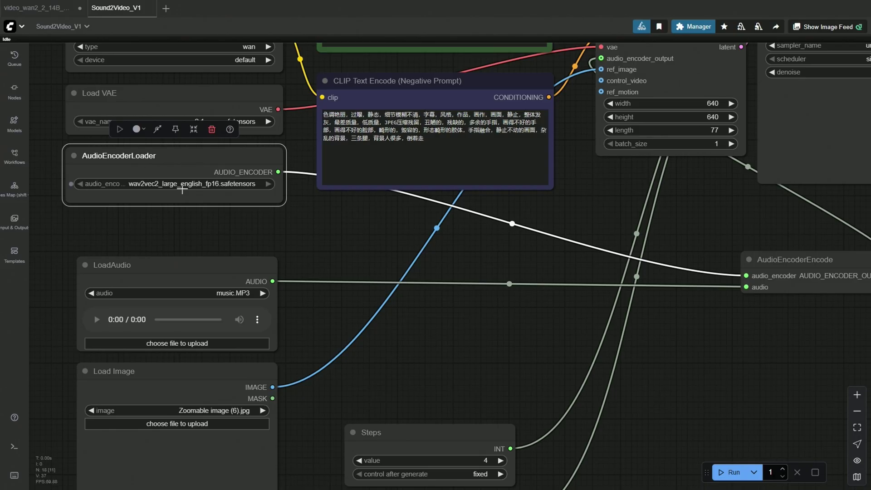
mouse_move(231, 190)
left_click(201, 273)
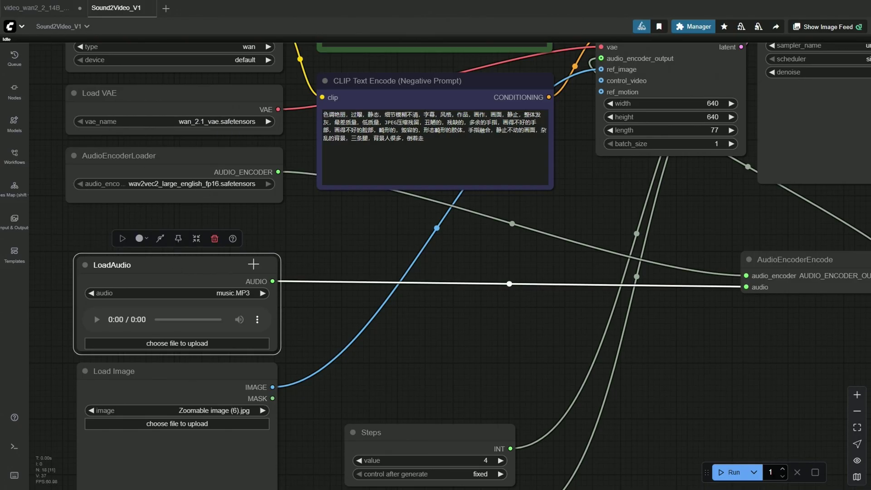
scroll(270, 260, "right", 5)
left_click(677, 286)
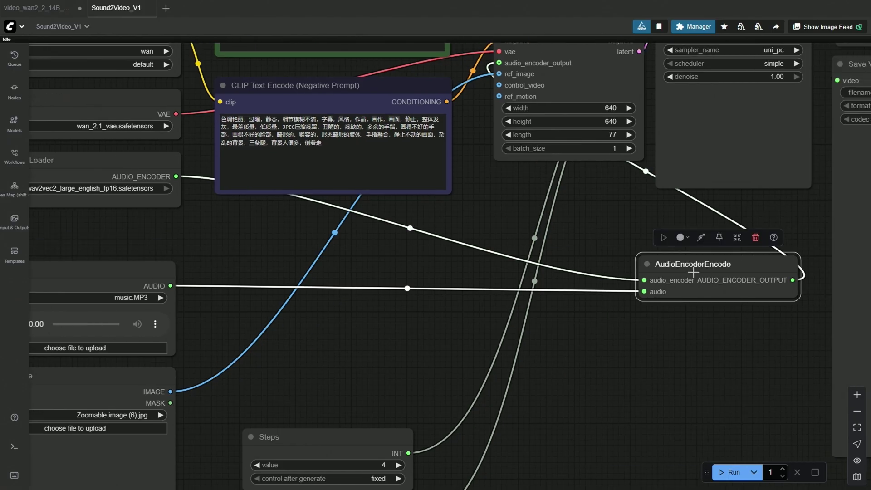
scroll(607, 228, "down", 3)
scroll(553, 248, "up", 1)
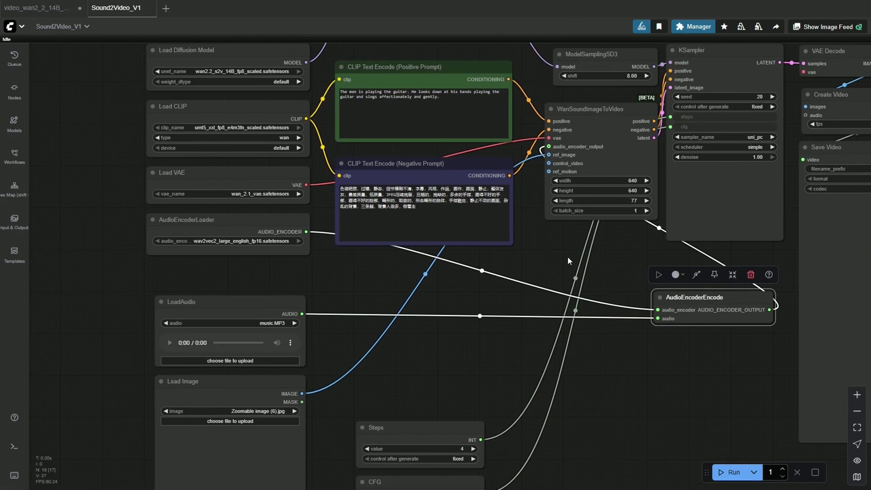
left_click(600, 113)
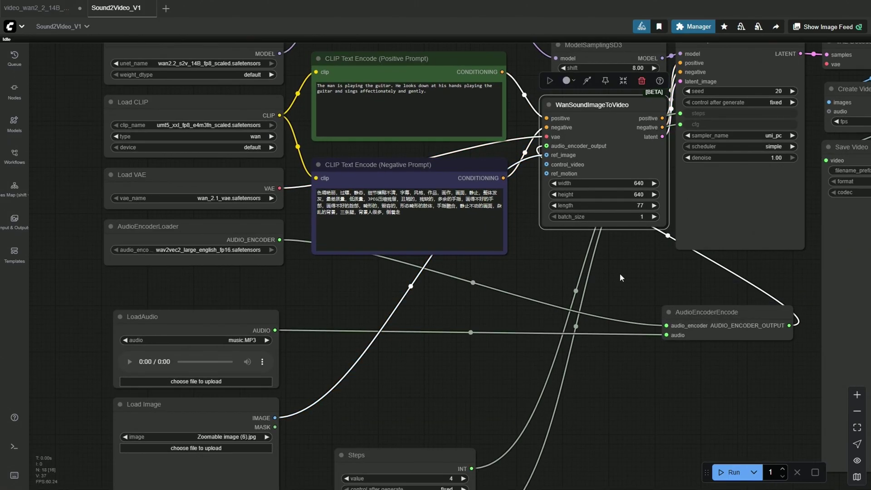
scroll(620, 272, "up", 3)
scroll(599, 252, "right", 2)
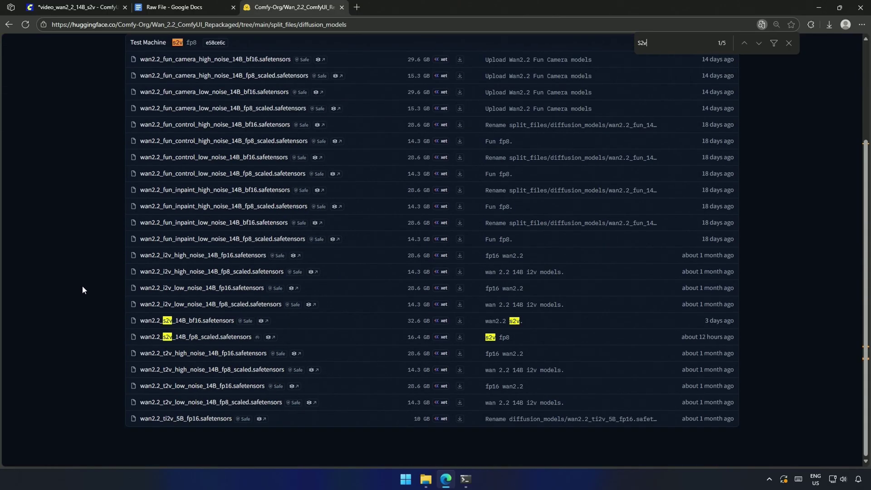
Highlight the bf16 and fp8_scaled S2V files, then Kijai's two fp8 S2V files
left_click_drag(139, 320, 471, 321)
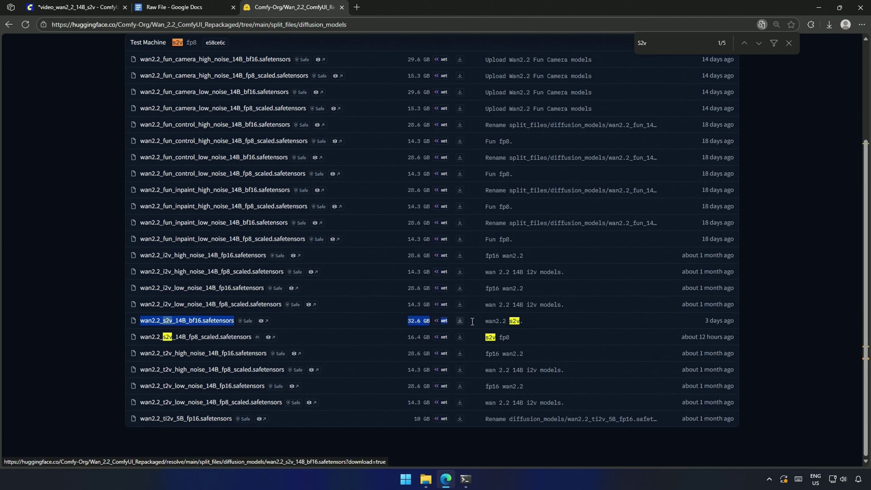
left_click_drag(113, 337, 464, 338)
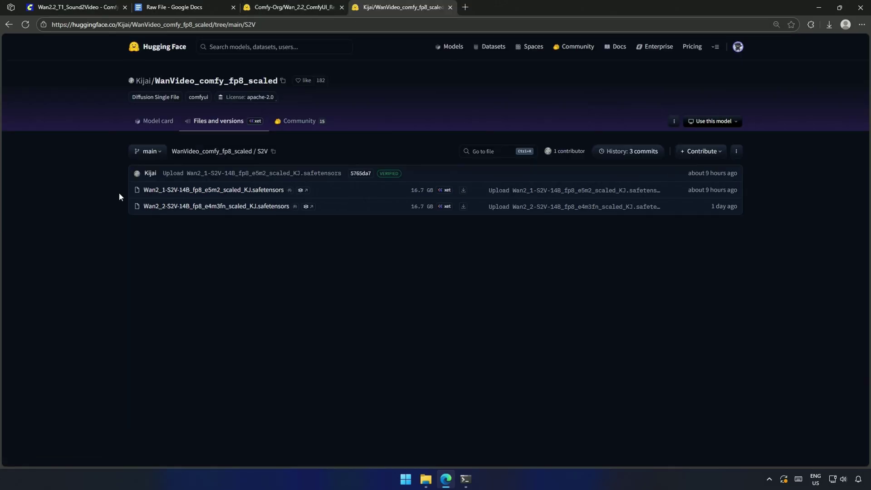
left_click_drag(235, 195, 740, 238)
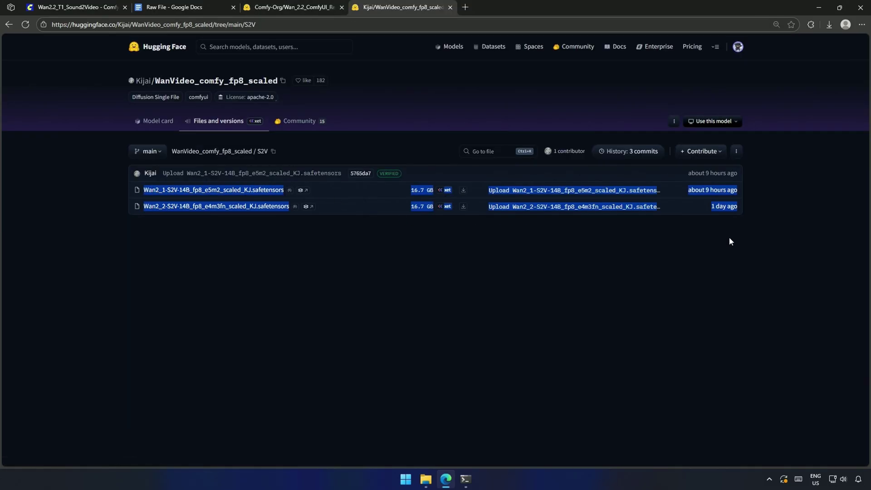
left_click(744, 207)
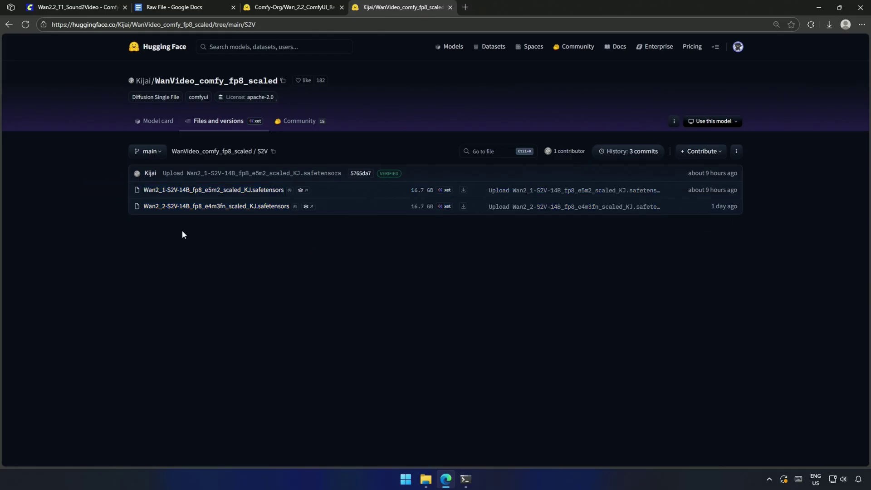
Highlight QuantStack's GGUF quantization list from Q2_K through Q4_K_M
mouse_move(140, 239)
left_mouse_down()
mouse_move(548, 439)
mouse_move(728, 435)
left_mouse_up()
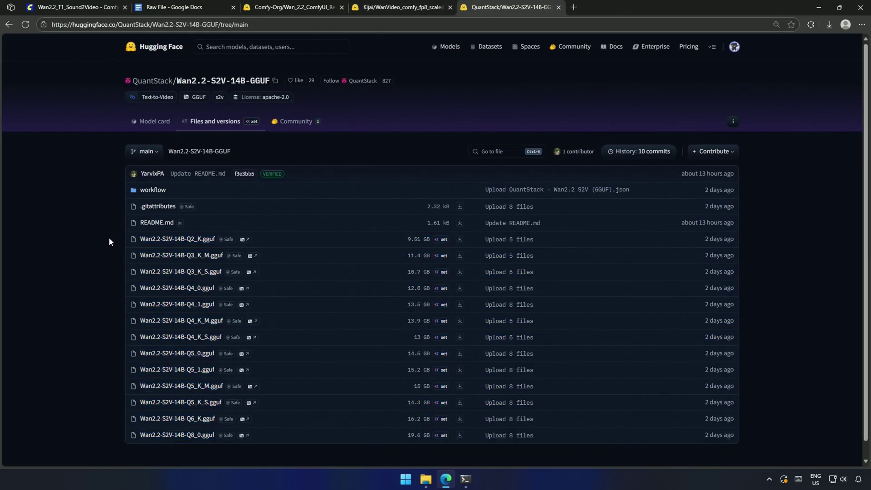
left_click_drag(109, 238, 275, 291)
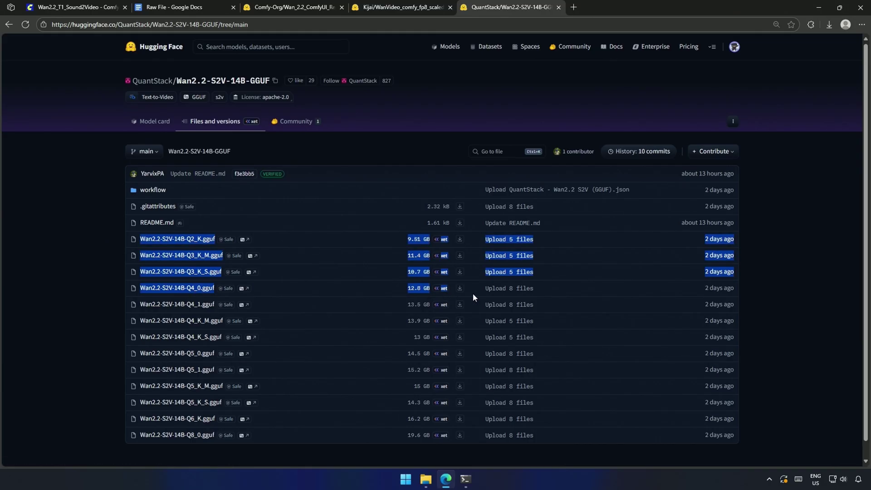
left_click_drag(473, 293, 469, 322)
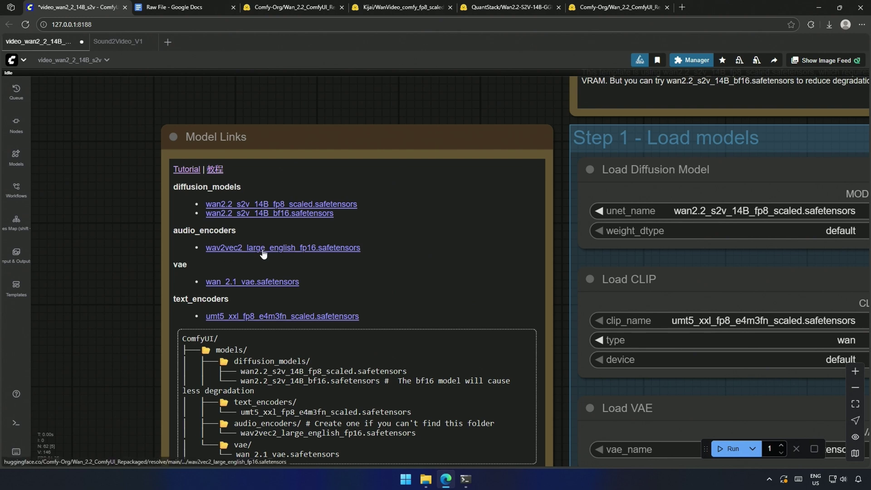
View the wav2vec2_large_english_fp16 file page, then return to the ComfyUI tab
left_click(249, 249)
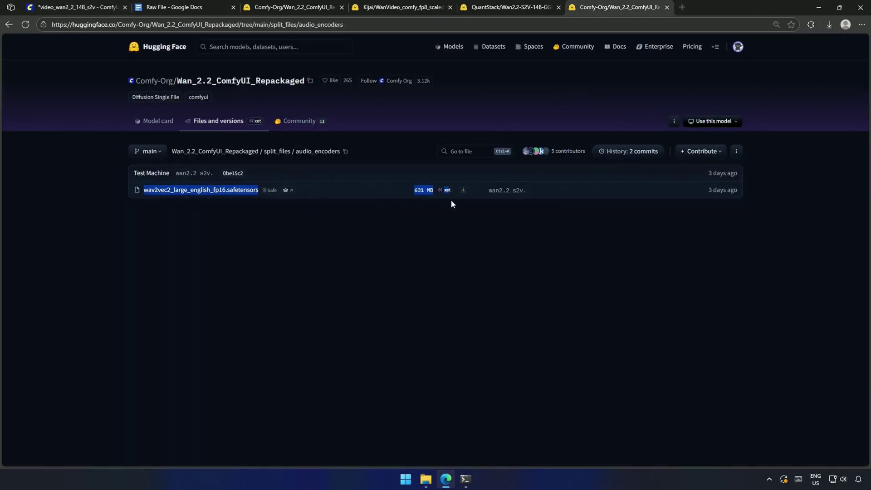
left_click(444, 214)
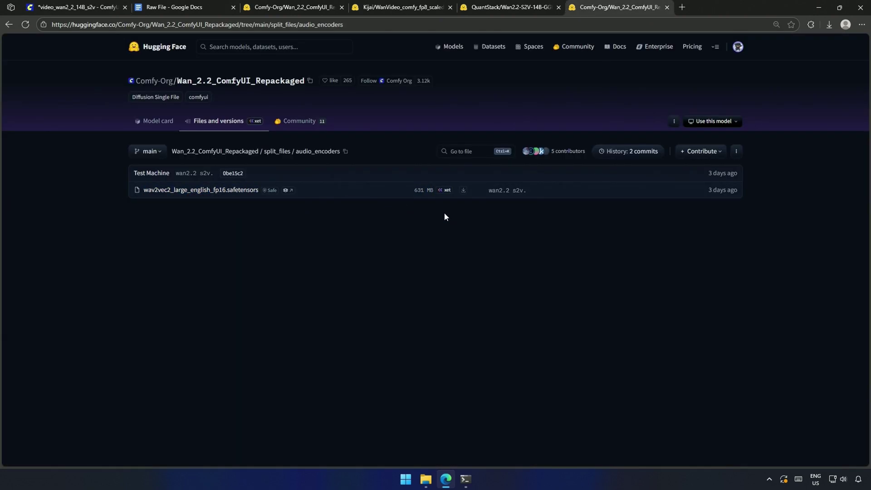
key("ctrl+1")
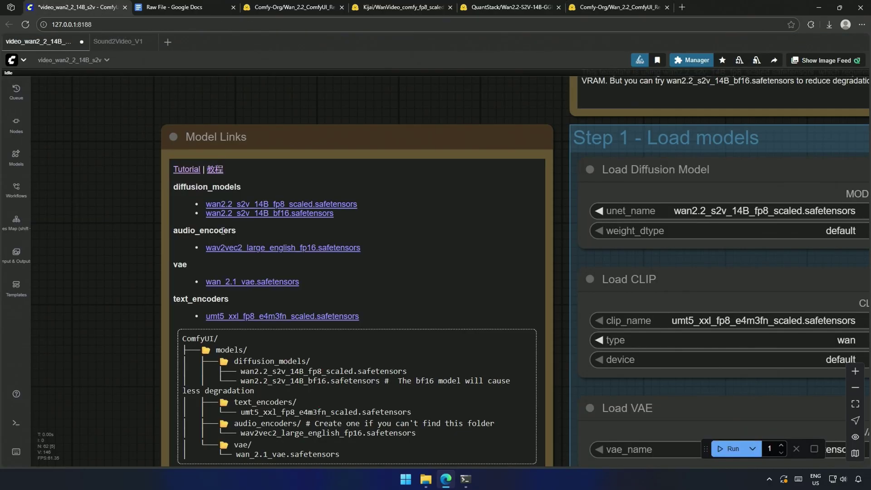
scroll(135, 361, "down", 5)
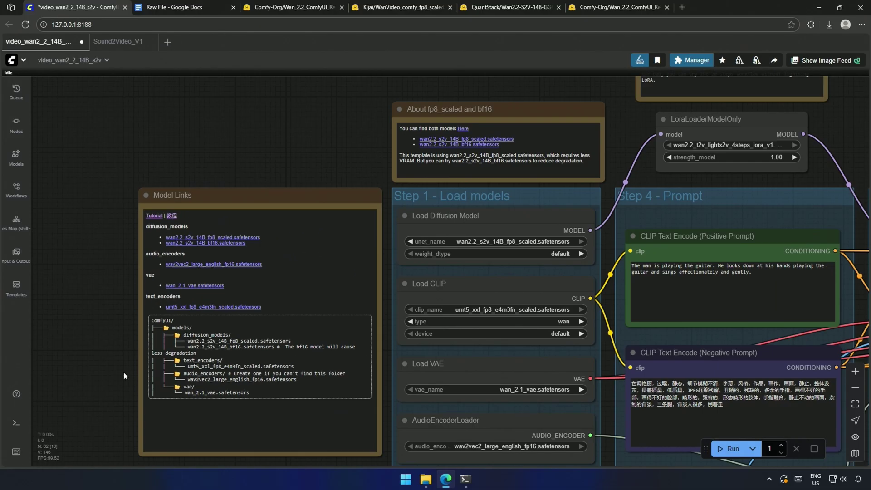
Add a Unet Loader (GGUF) node to Sound2Video_V1 and link it into LoraLoaderModelOnly
left_click(118, 40)
left_click_drag(479, 190, 342, 252)
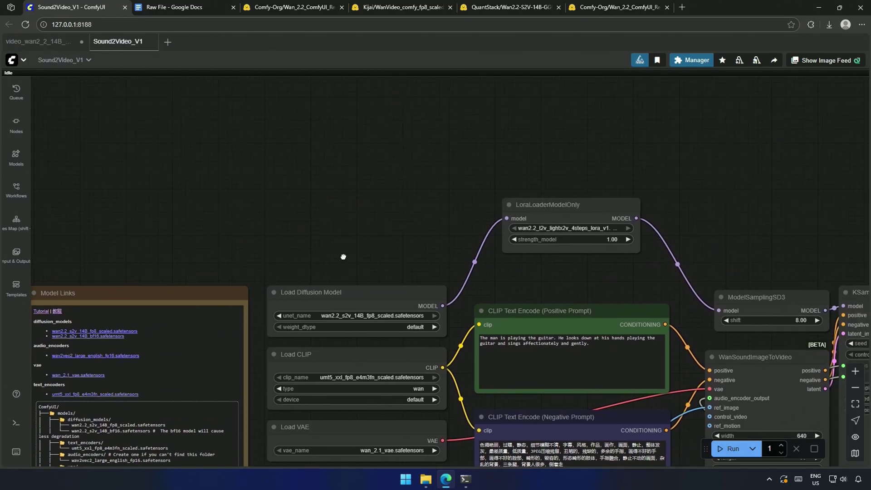
double_click(340, 208)
type("GG")
left_click(416, 192)
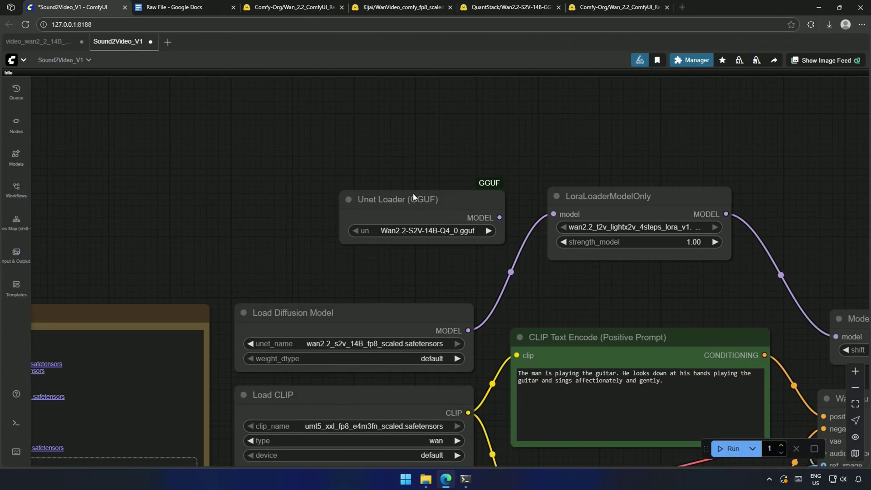
left_click_drag(413, 193, 318, 206)
left_click_drag(467, 227, 553, 215)
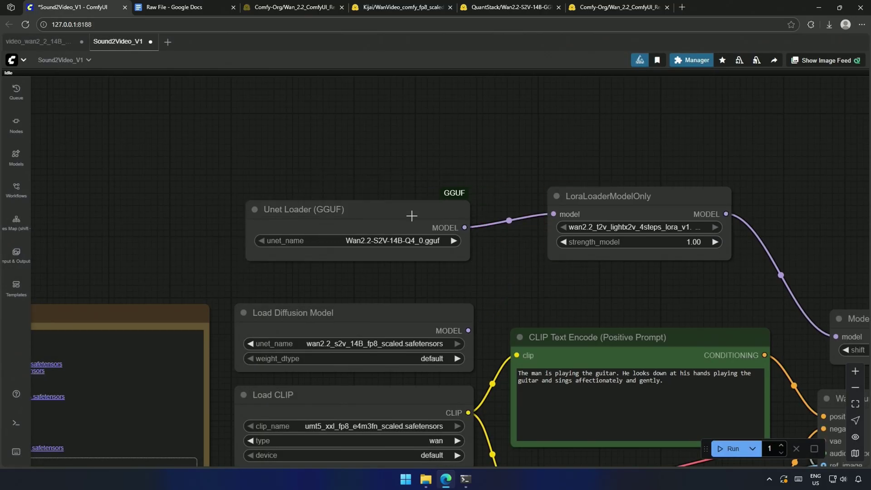
left_click_drag(413, 211, 416, 198)
Select Wan2.2-S2V-14B-Q4_K_M.gguf and bypass the old Load Diffusion Model node
key("r")
left_click(388, 230)
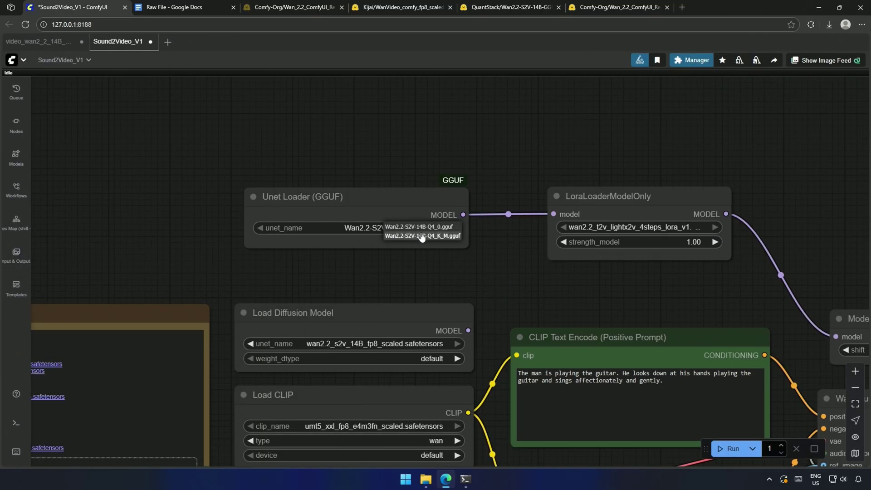
left_click(409, 236)
scroll(340, 263, "down", 1)
left_click(334, 286)
left_click(337, 258)
scroll(408, 306, "down", 3)
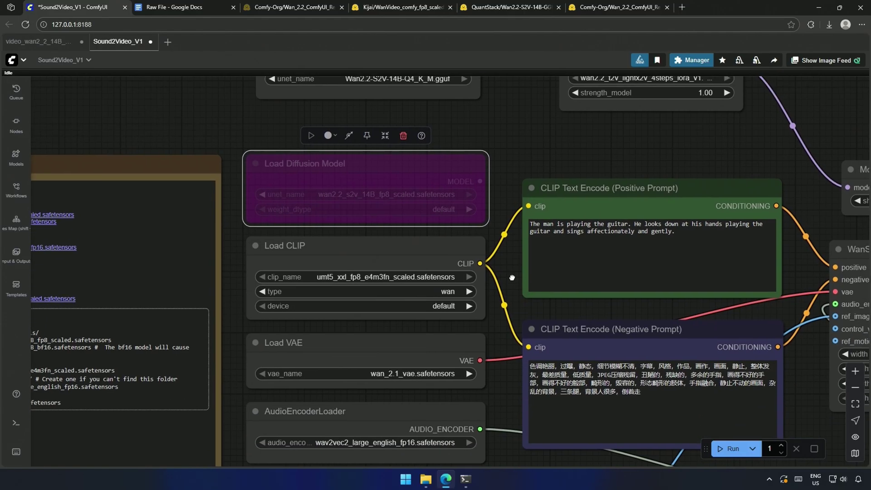
scroll(461, 401, "down", 4)
scroll(420, 393, "down", 3)
scroll(340, 341, "down", 1)
scroll(266, 304, "down", 2)
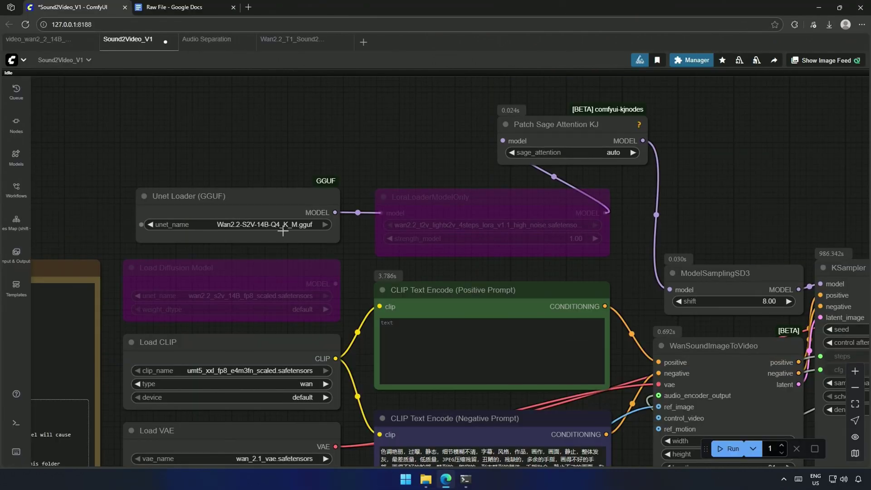
scroll(440, 155, "right", 3)
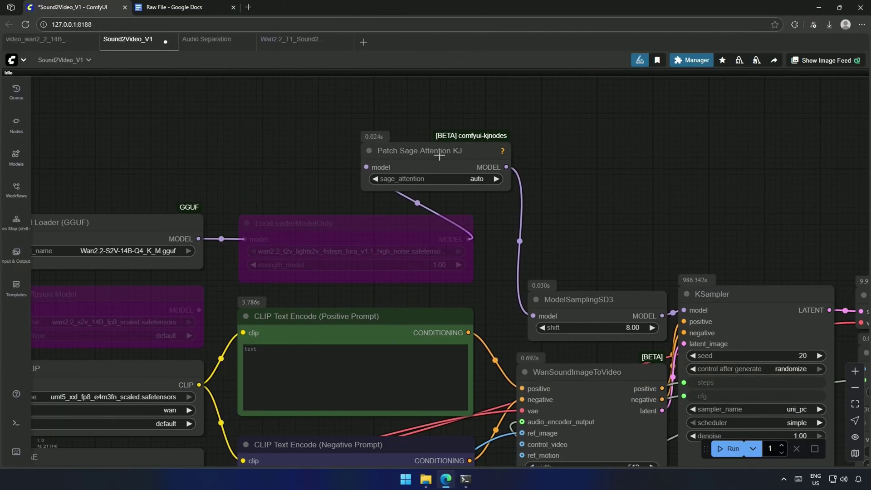
scroll(492, 312, "down", 4)
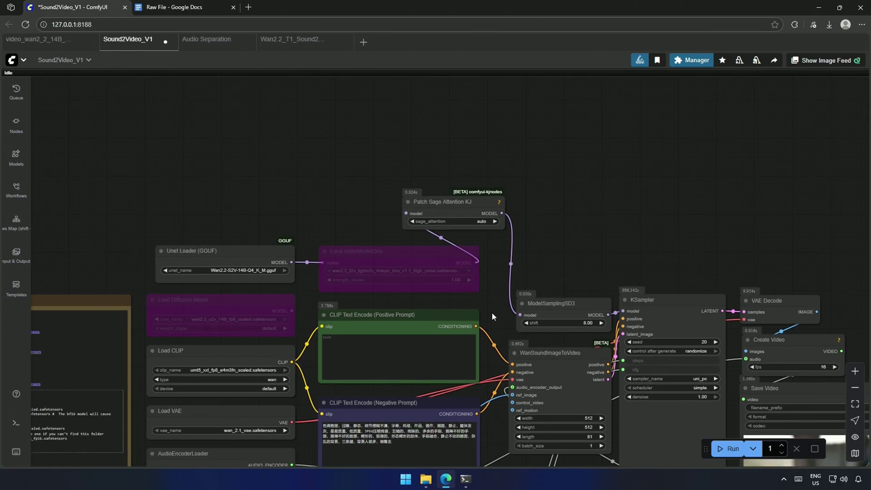
left_click_drag(497, 312, 466, 217)
scroll(459, 326, "up", 5)
mouse_move(455, 330)
left_mouse_down()
mouse_move(560, 331)
mouse_move(320, 322)
left_mouse_up()
mouse_move(590, 407)
left_mouse_down()
mouse_move(422, 398)
mouse_move(474, 278)
left_mouse_up()
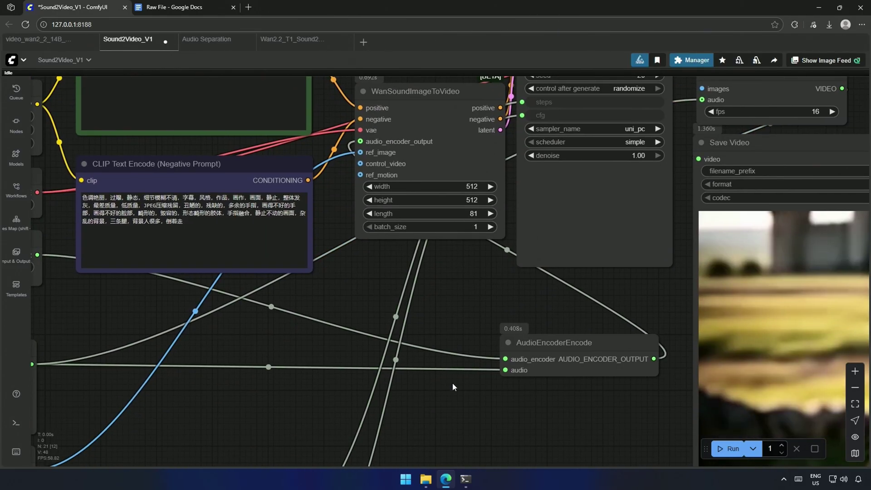
scroll(454, 387, "down", 3)
left_click_drag(453, 408, 485, 402)
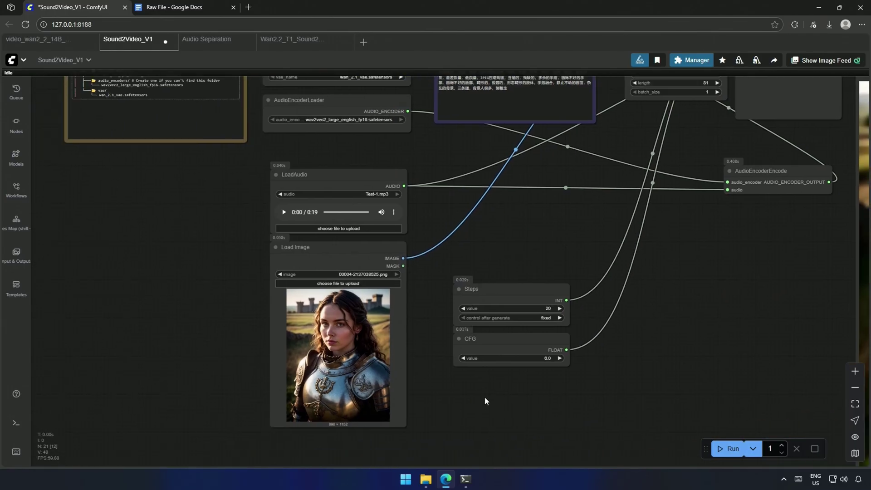
scroll(484, 402, "up", 4)
left_click_drag(419, 331, 397, 296)
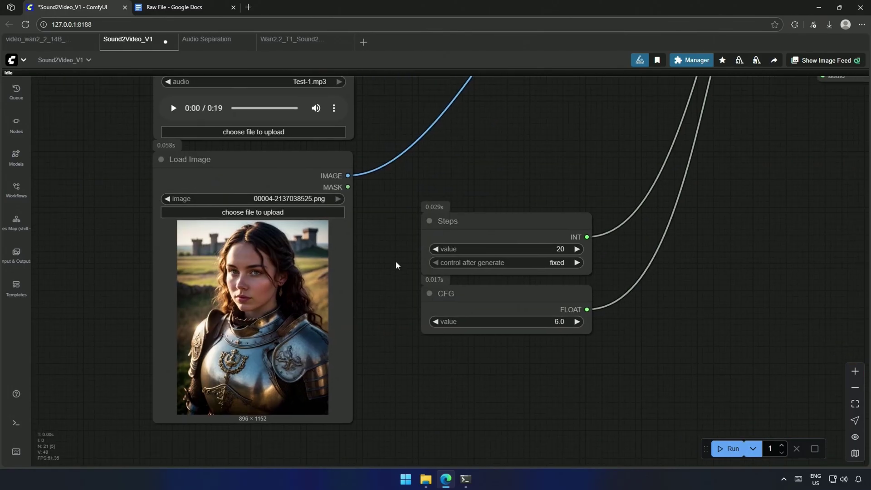
left_click_drag(395, 251, 430, 370)
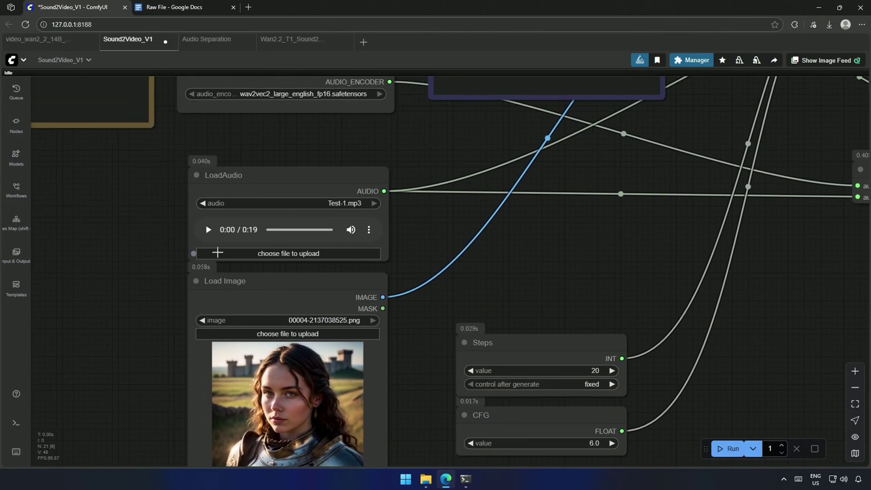
Play the Test-1.mp3 voice clip and select the rendered video preview node
left_click(207, 231)
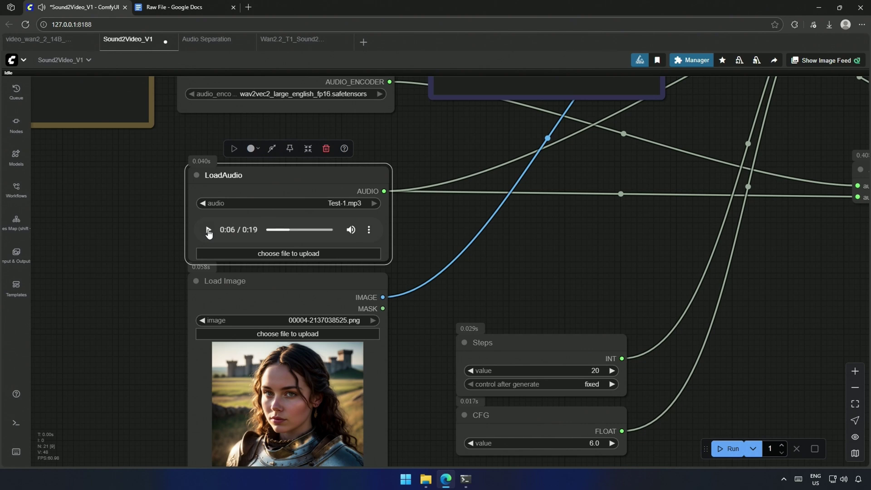
scroll(251, 270, "down", 3)
scroll(271, 235, "down", 2)
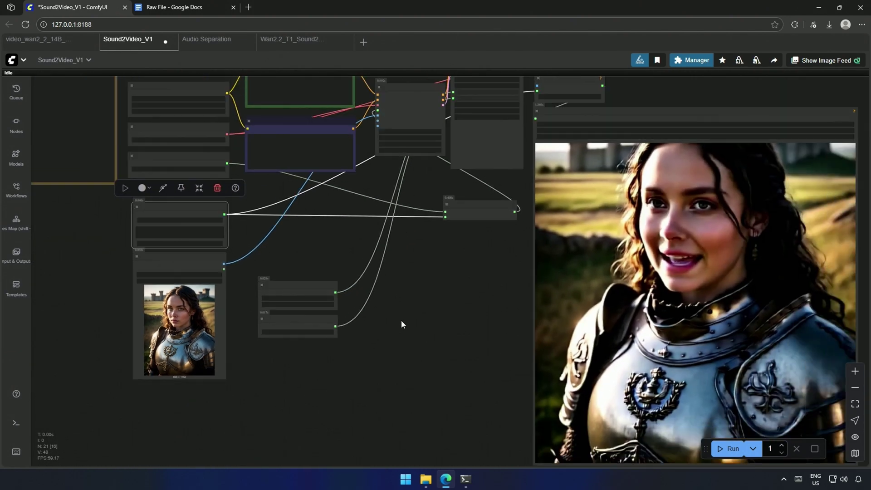
scroll(401, 326, "down", 1)
scroll(410, 351, "down", 1)
scroll(410, 350, "down", 2)
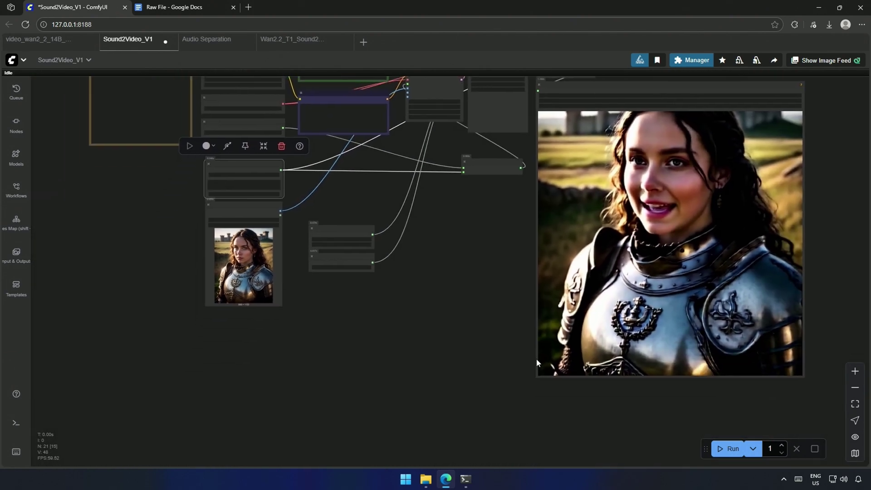
left_click(570, 333)
scroll(511, 341, "down", 1)
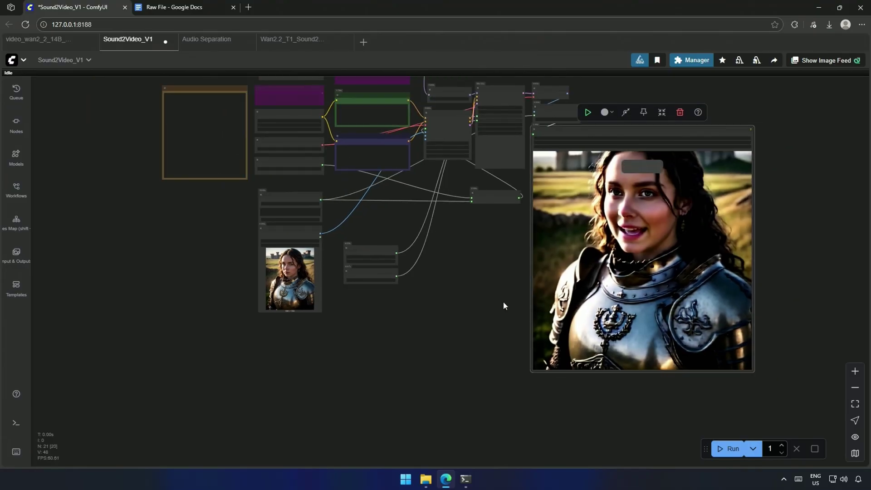
scroll(462, 288, "up", 2)
scroll(468, 281, "down", 3)
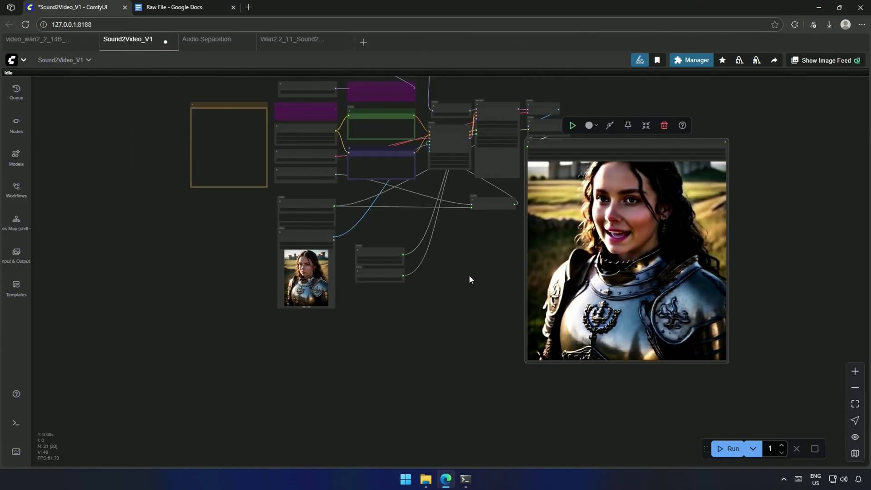
Play ComfyUI_00010_.mp4 from the output video folder, then return to ComfyUI
mouse_move(482, 248)
left_mouse_down()
mouse_move(460, 352)
mouse_move(472, 337)
left_mouse_up()
left_click(425, 479)
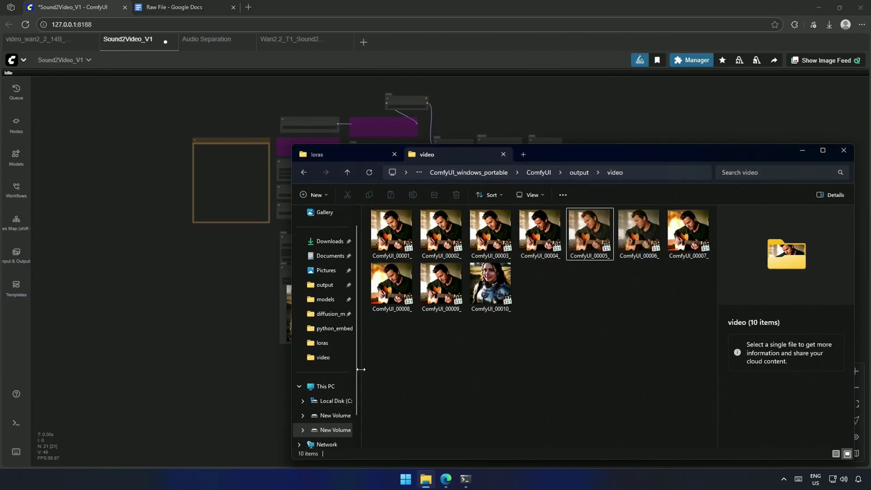
double_click(490, 285)
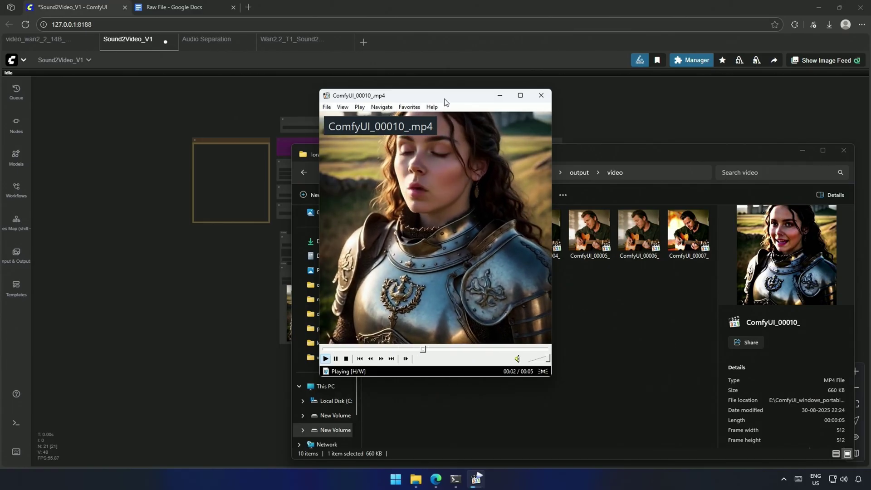
left_click_drag(446, 102, 587, 171)
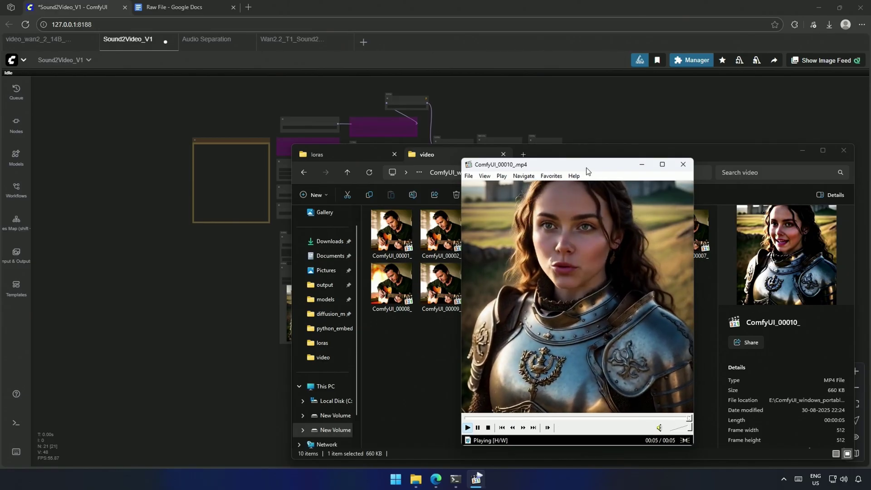
left_click(435, 478)
scroll(471, 311, "up", 3)
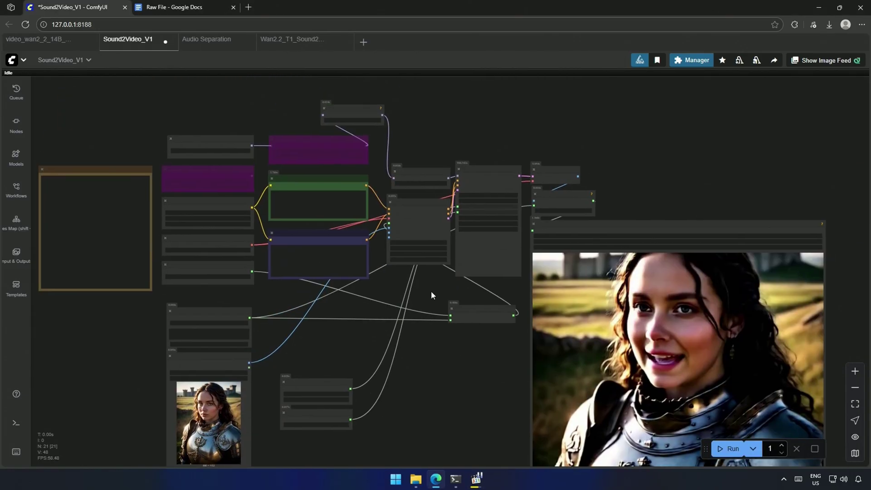
scroll(431, 291, "up", 5)
Switch to the video_wan2_2_14B_s2v tab and play its armored-woman video preview
left_click(38, 38)
left_click_drag(185, 158, 170, 191)
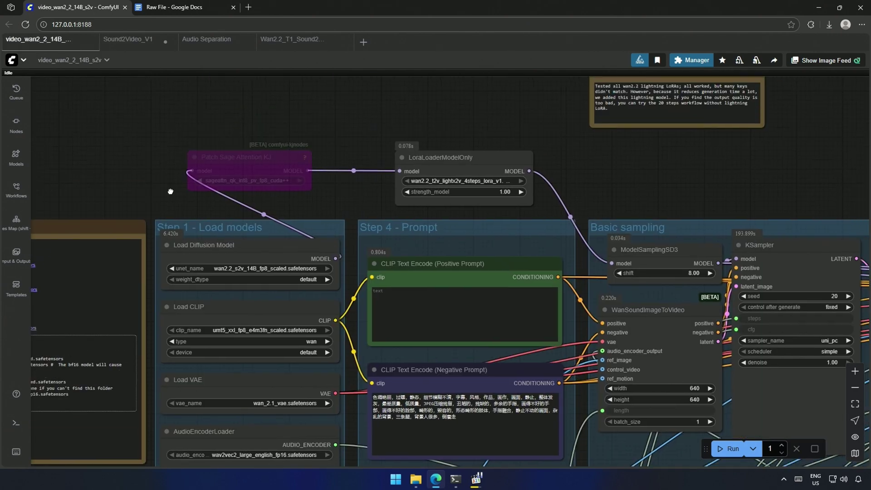
scroll(170, 191, "up", 2)
scroll(180, 205, "up", 2)
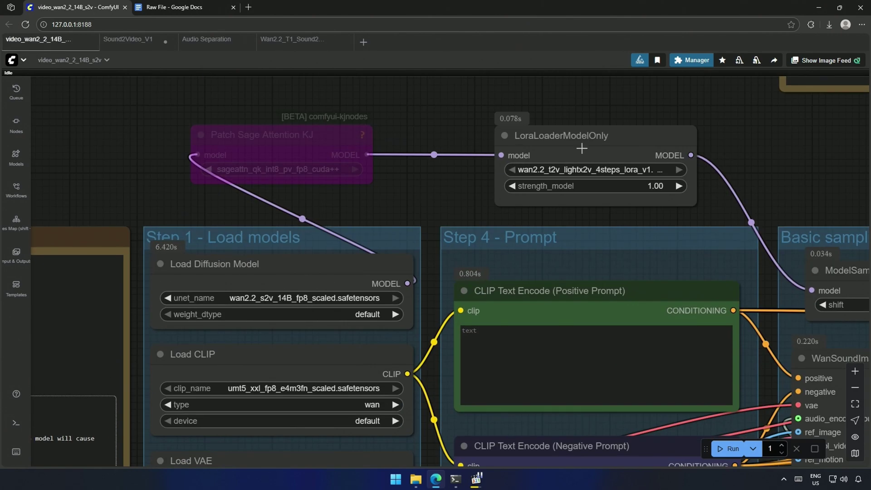
scroll(293, 205, "down", 5)
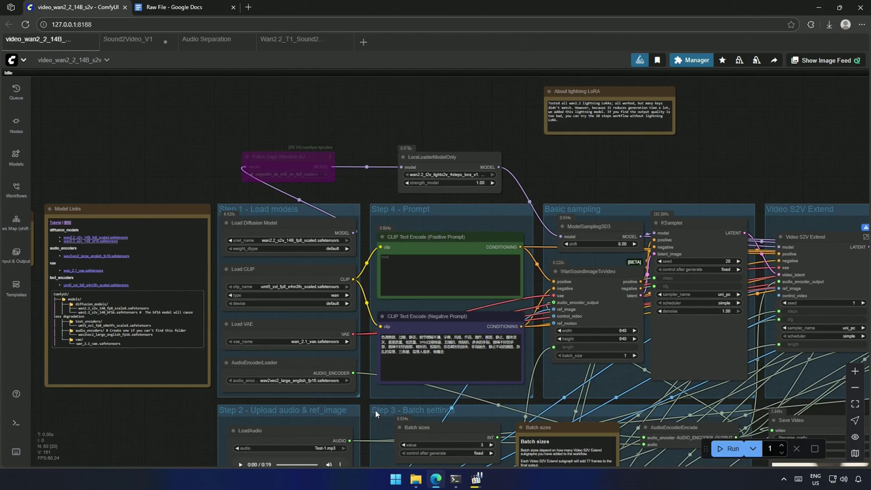
mouse_move(375, 405)
left_mouse_down()
mouse_move(251, 372)
mouse_move(200, 368)
left_mouse_up()
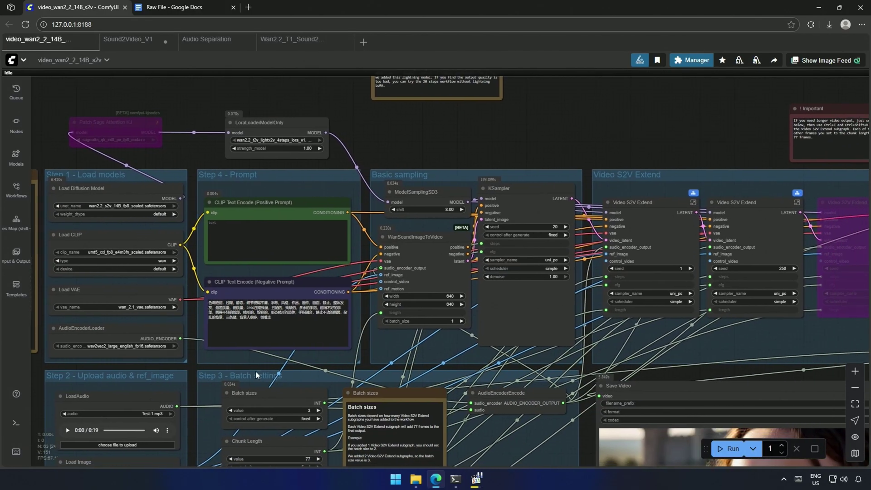
scroll(454, 371, "up", 2)
scroll(453, 371, "down", 5)
mouse_move(632, 431)
left_mouse_down()
mouse_move(489, 423)
mouse_move(472, 317)
left_mouse_up()
scroll(489, 422, "down", 2)
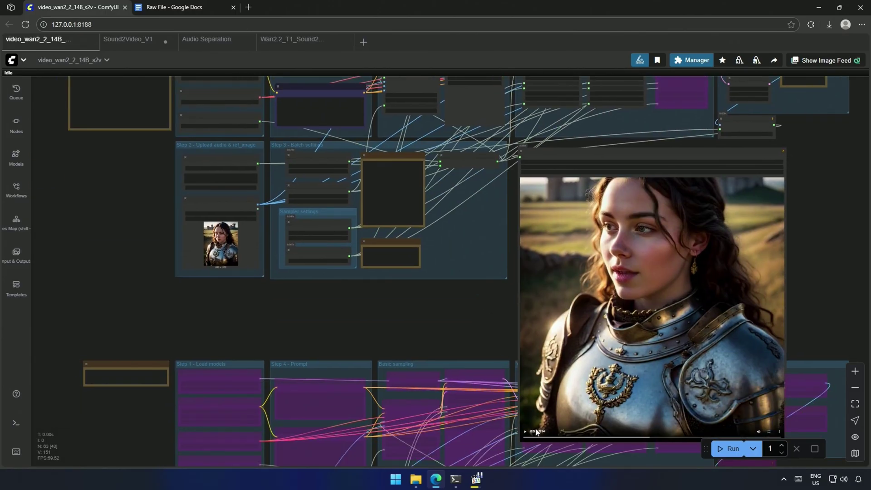
left_click(533, 432)
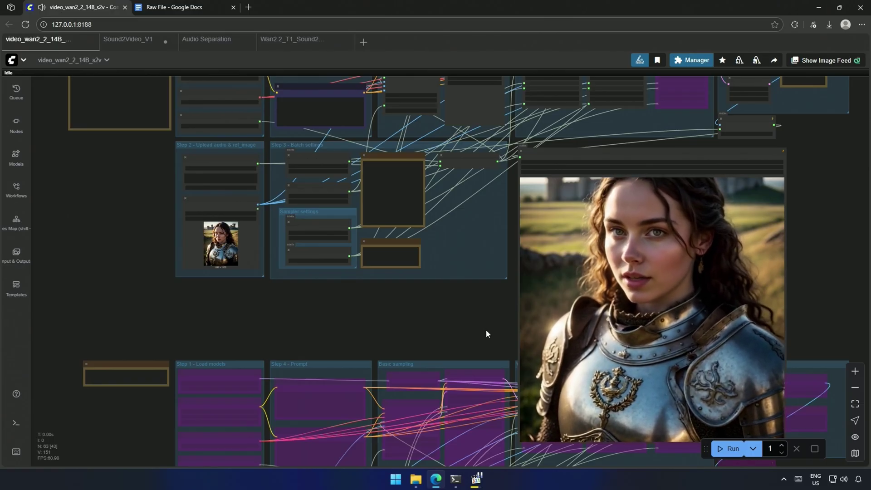
scroll(314, 279, "up", 3)
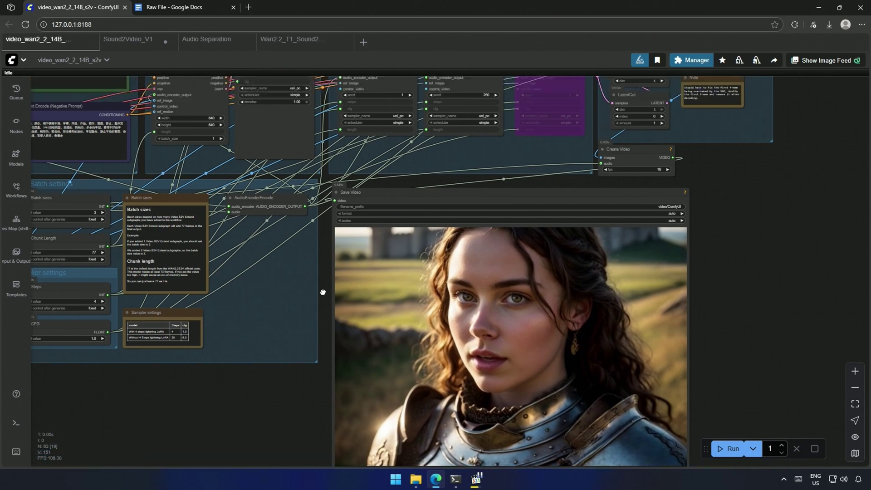
scroll(322, 292, "up", 5)
Un-bypass the third Video S2V Extend subgraph, run the workflow, and watch progress in the server console
left_click(542, 164)
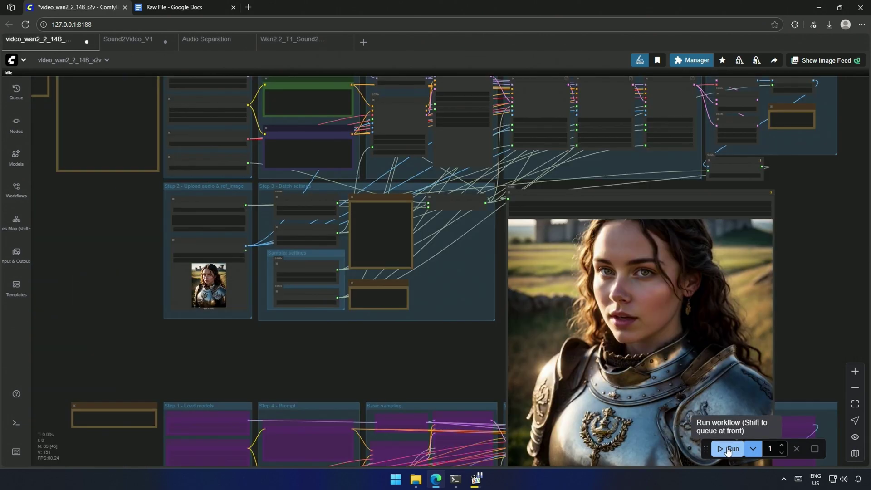
left_click(728, 449)
mouse_move(455, 479)
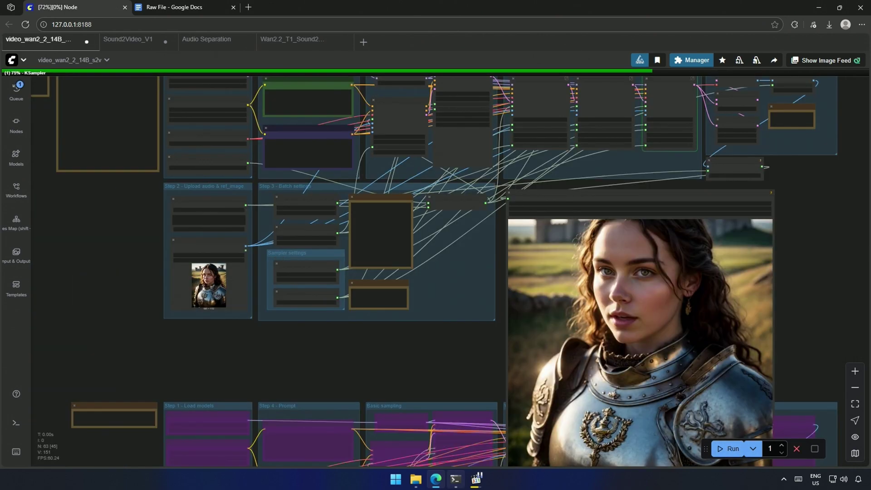
left_click(453, 485)
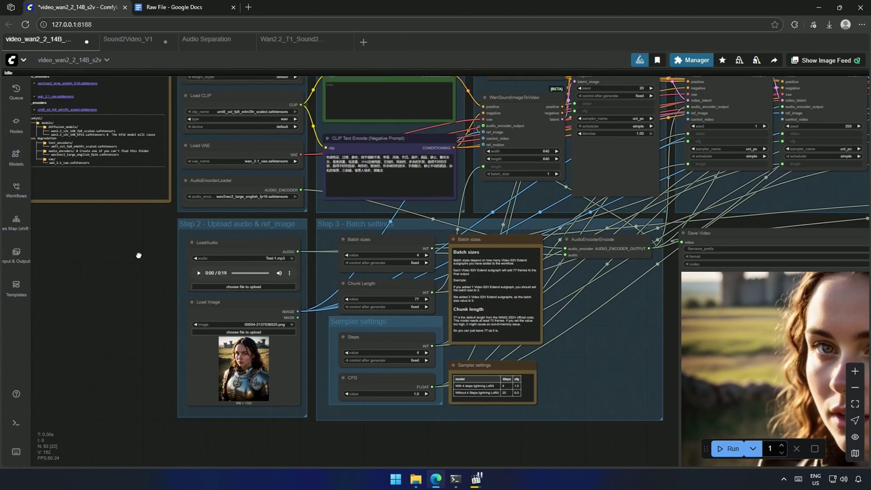
left_click_drag(138, 255, 4, 348)
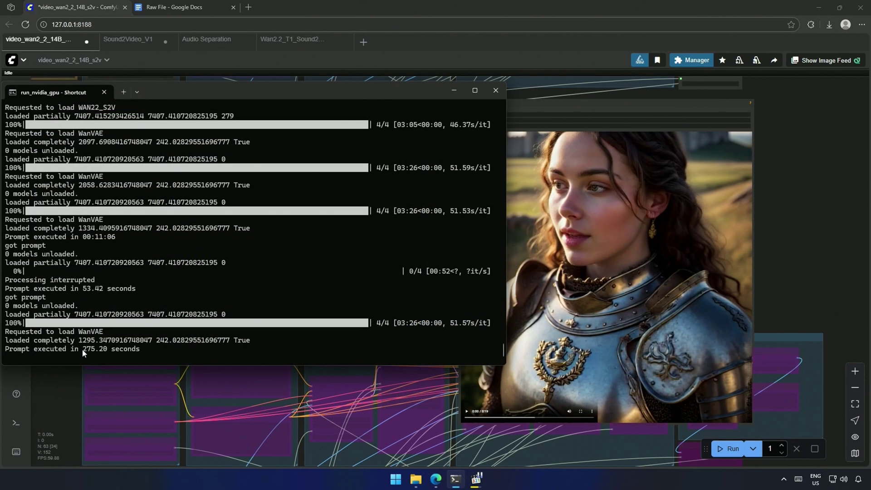
Highlight the 275.20-second render time in the console and play the finished video preview
left_click_drag(80, 349, 126, 351)
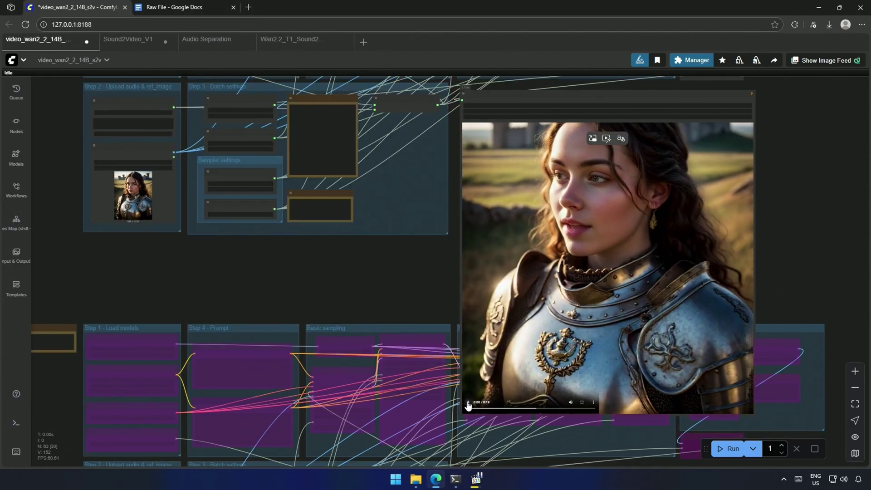
left_click(468, 406)
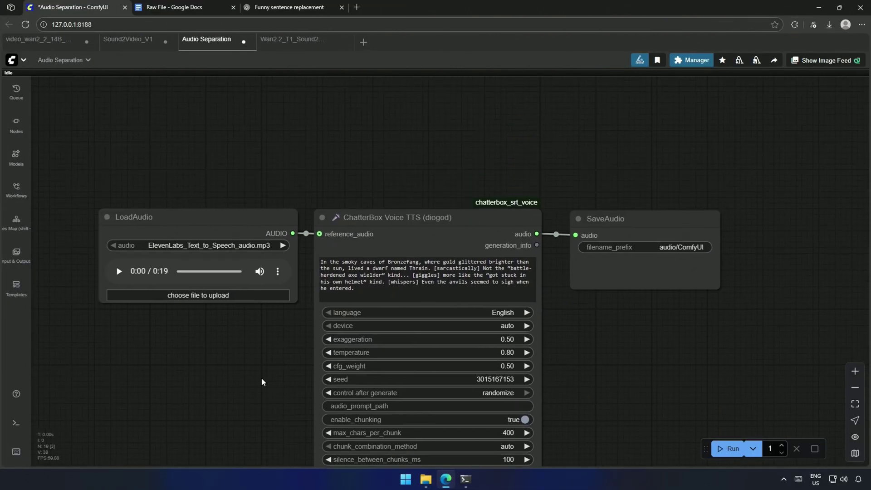
Run the Audio Separation workflow to generate ChatterBox speech, then play the generated audio
left_click(729, 449)
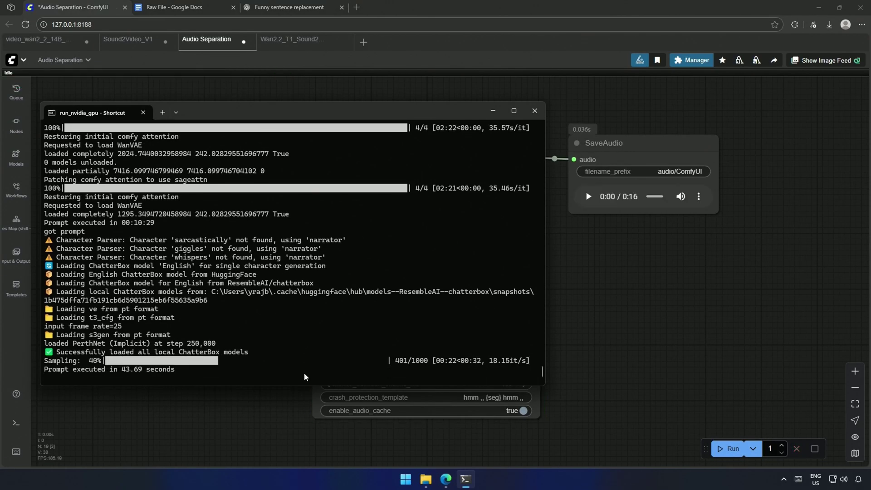
left_click(588, 196)
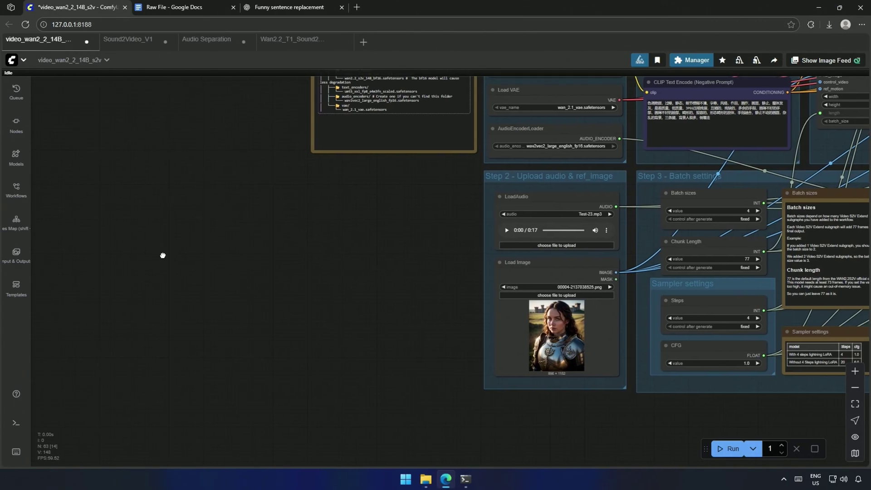
key("ctrl+v")
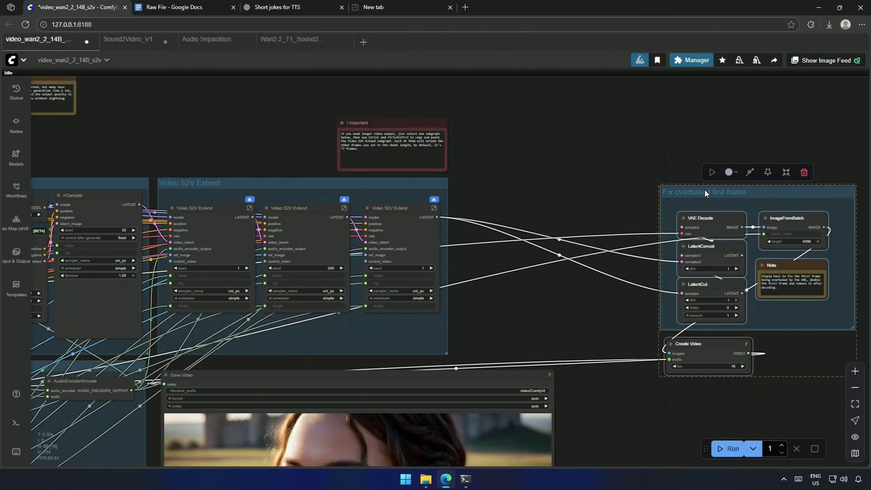
scroll(410, 210, "up", 3)
scroll(410, 209, "up", 2)
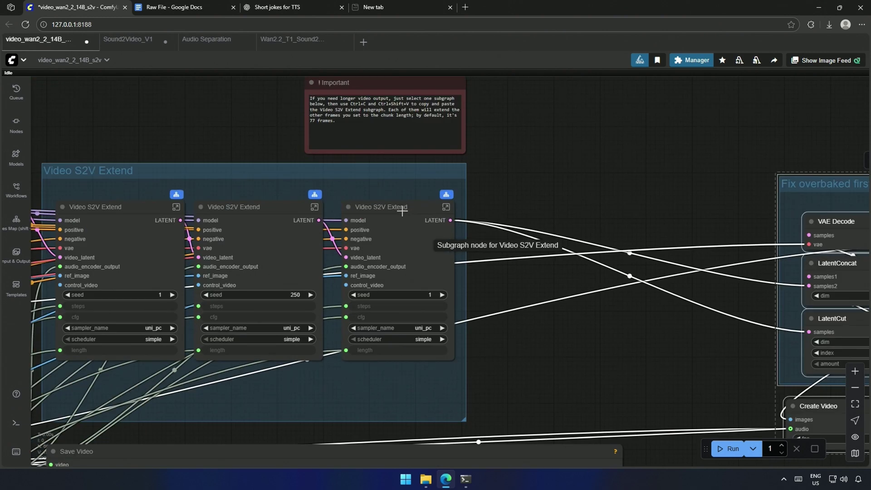
left_click(402, 211)
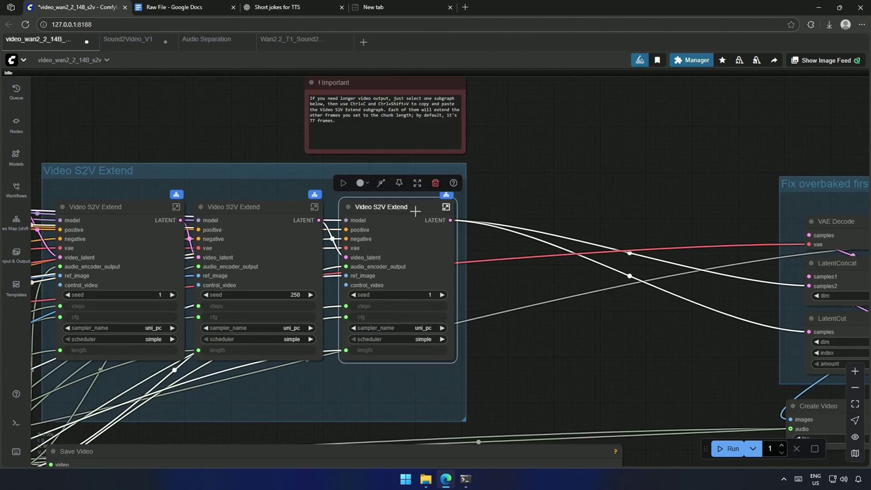
left_click(507, 203)
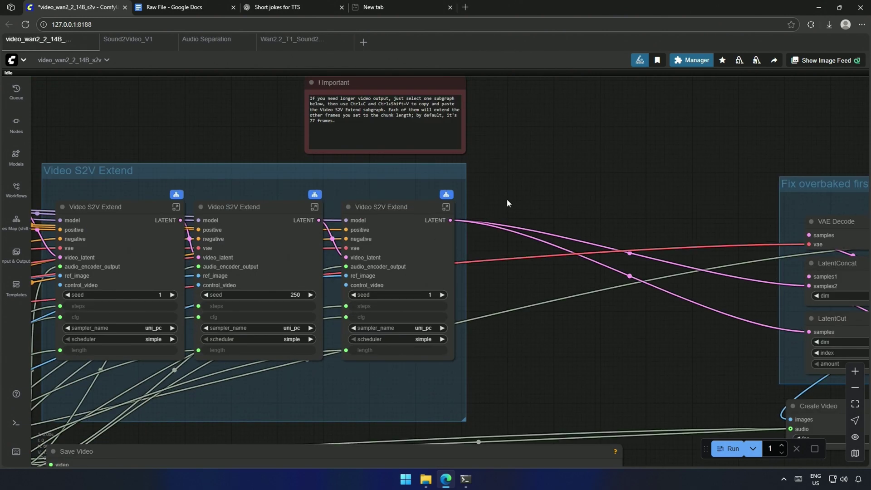
Paste a copy of the Video S2V Extend subgraph and arrange it beside the existing ones
key("ctrl+shift+v")
left_click_drag(544, 171, 547, 239)
left_click_drag(597, 202, 606, 161)
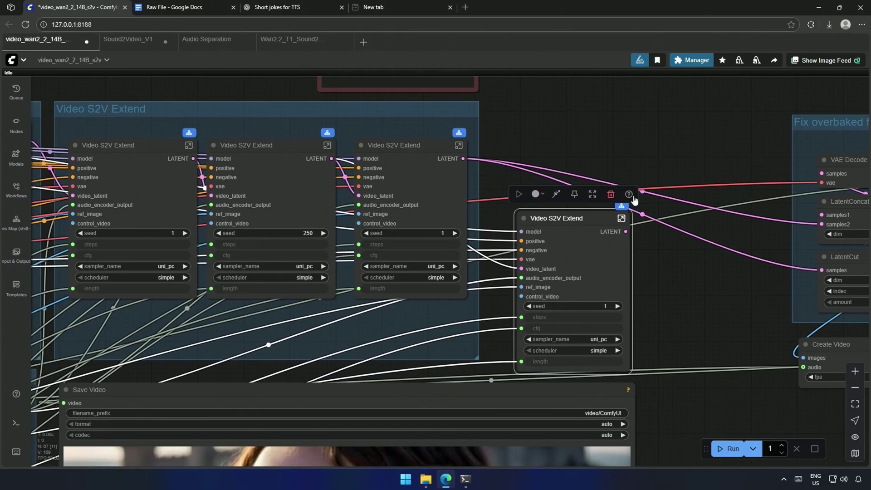
scroll(680, 252, "down", 3)
left_click_drag(373, 179, 404, 164)
mouse_move(433, 225)
left_mouse_down()
mouse_move(546, 262)
mouse_move(554, 331)
left_mouse_up()
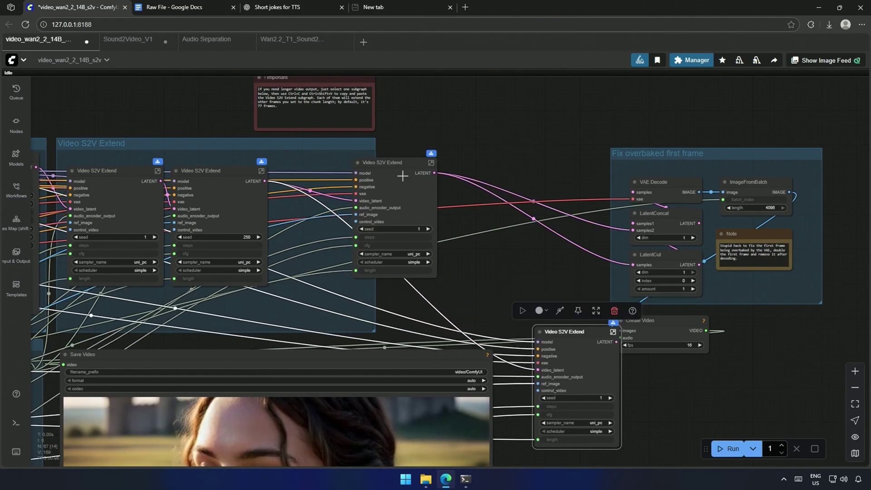
left_click_drag(398, 166, 454, 155)
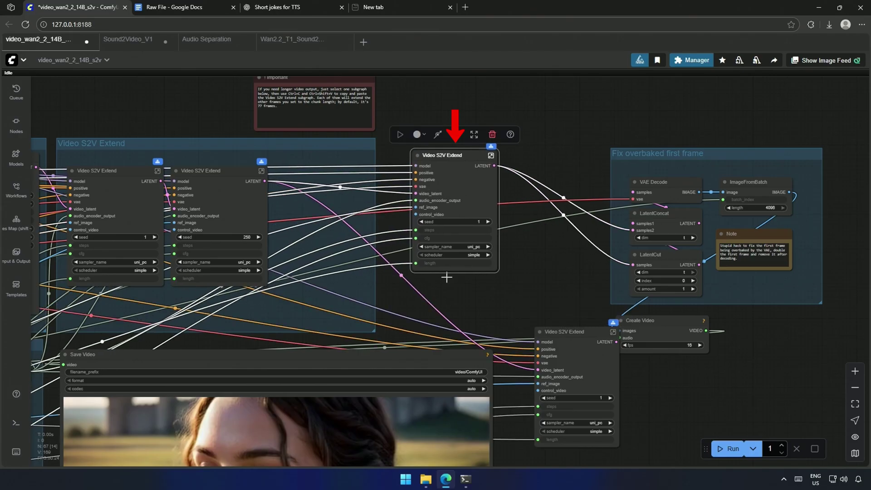
Delete the old latent link and wire the third subgraph's LATENT into the new video_latent input
right_click(398, 272)
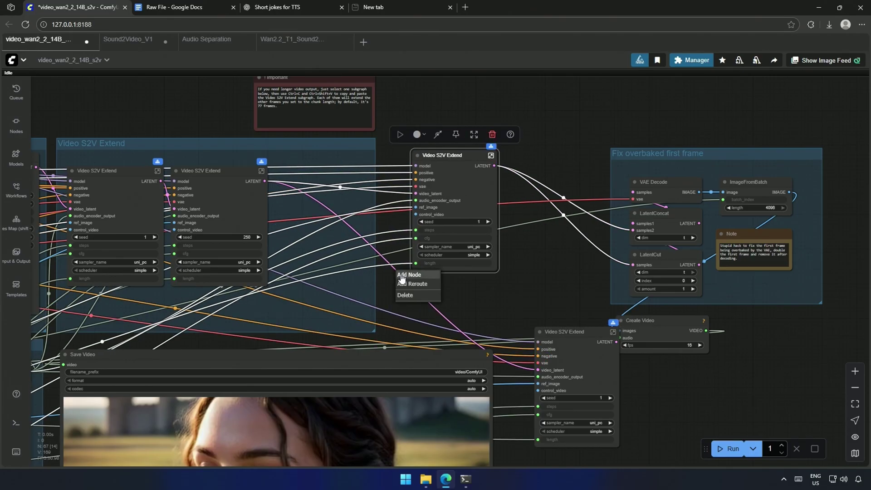
left_click(400, 295)
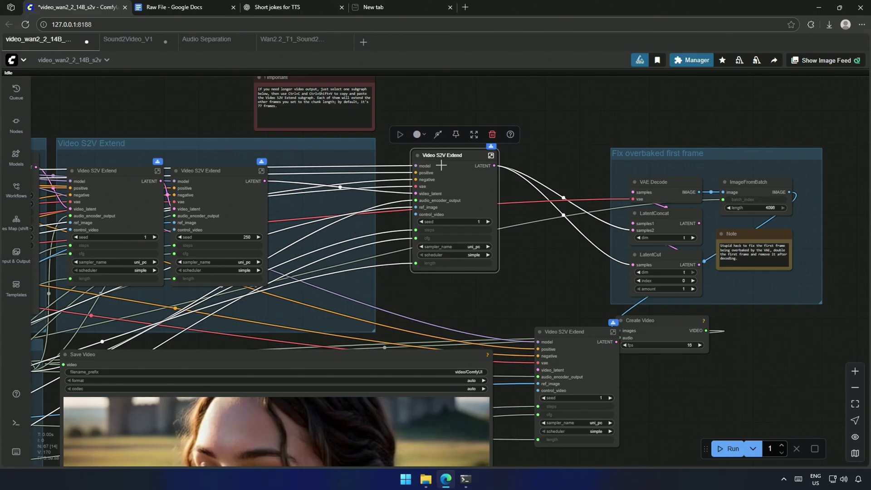
left_click_drag(443, 164, 355, 170)
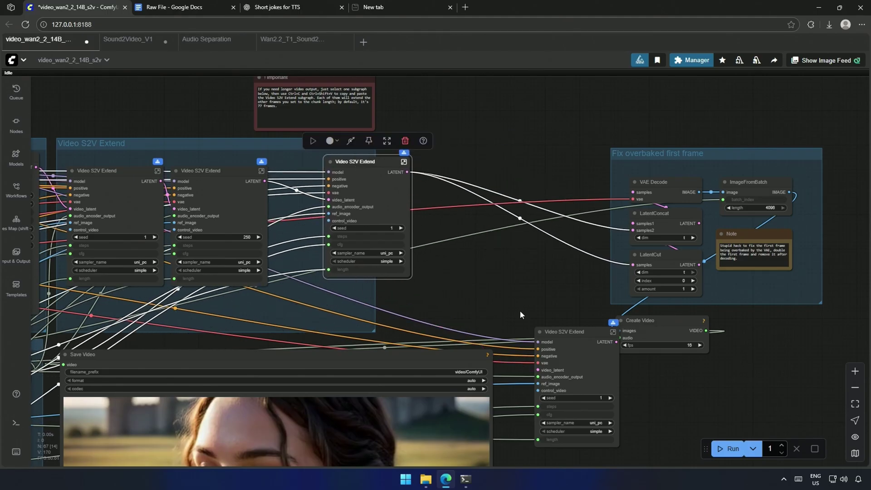
left_click_drag(555, 332, 498, 241)
mouse_move(407, 172)
left_mouse_down()
mouse_move(450, 253)
mouse_move(480, 279)
left_mouse_up()
mouse_move(522, 241)
left_mouse_down()
mouse_move(468, 232)
mouse_move(633, 265)
left_mouse_up()
Connect the new subgraph's latent to LatentCut and compute 16 × 25 = 400 in Calculator
left_click_drag(452, 233, 485, 157)
scroll(685, 283, "up", 5)
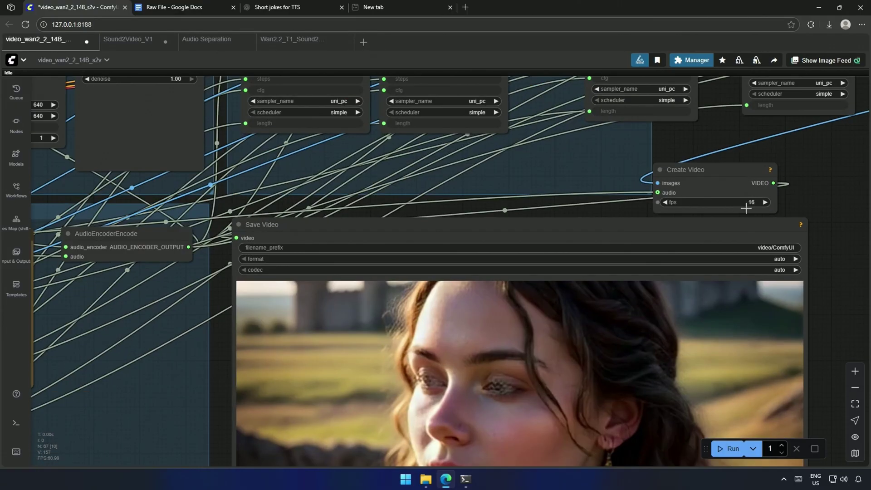
type("16")
left_click(561, 337)
left_click(493, 387)
left_click(498, 356)
left_click(565, 403)
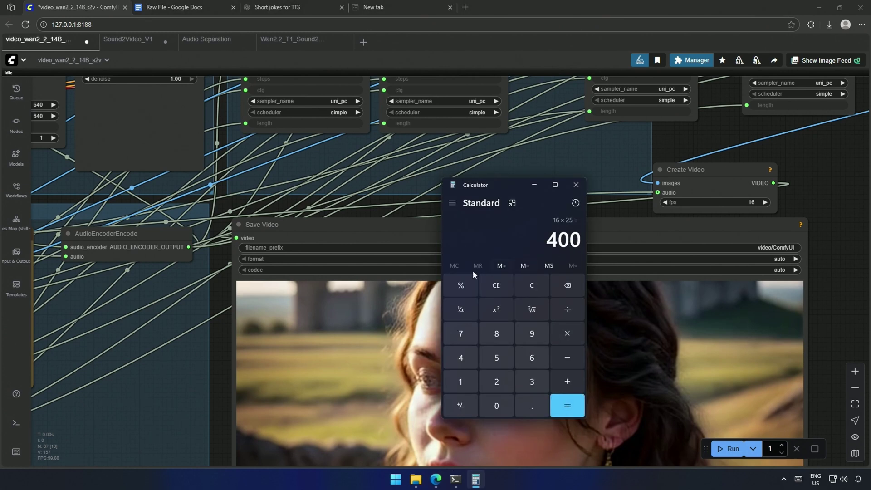
scroll(219, 337, "down", 3)
Divide 400 by 5 to get 80 and enter 80 as the chunk length
left_click_drag(219, 338, 385, 374)
scroll(368, 361, "up", 3)
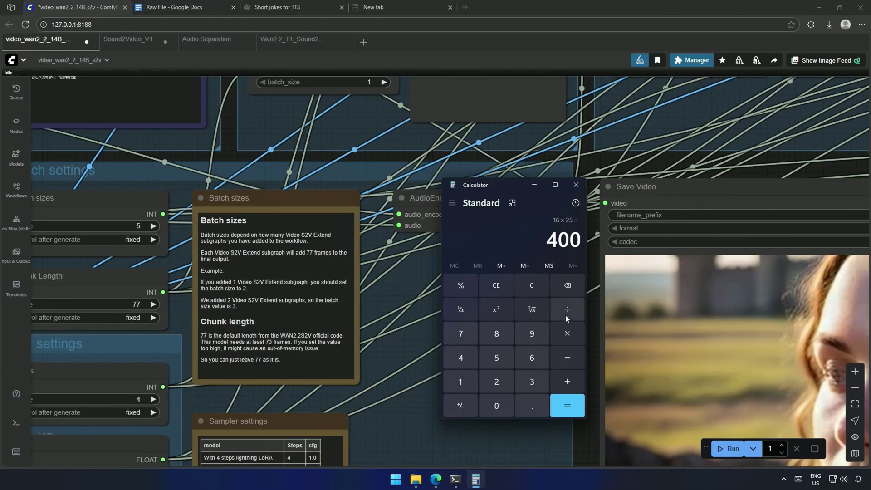
left_click(566, 313)
left_click(500, 361)
left_click(558, 404)
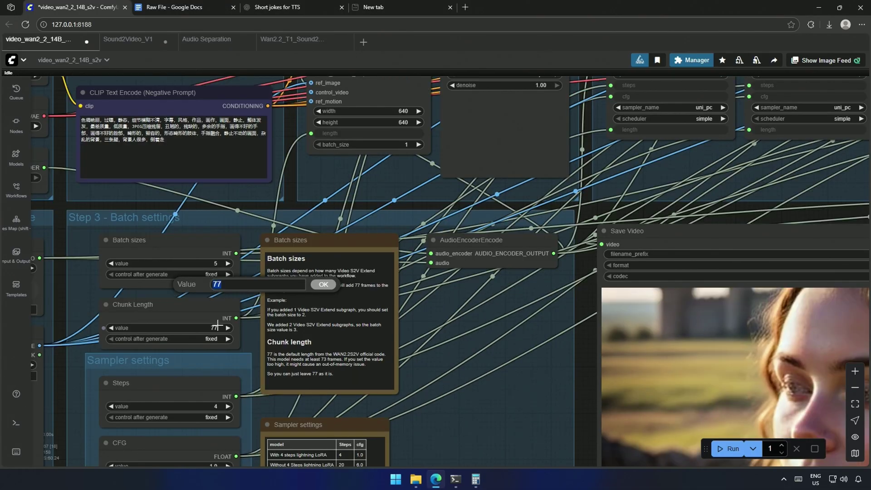
type("80")
key("Return")
scroll(421, 386, "down", 3)
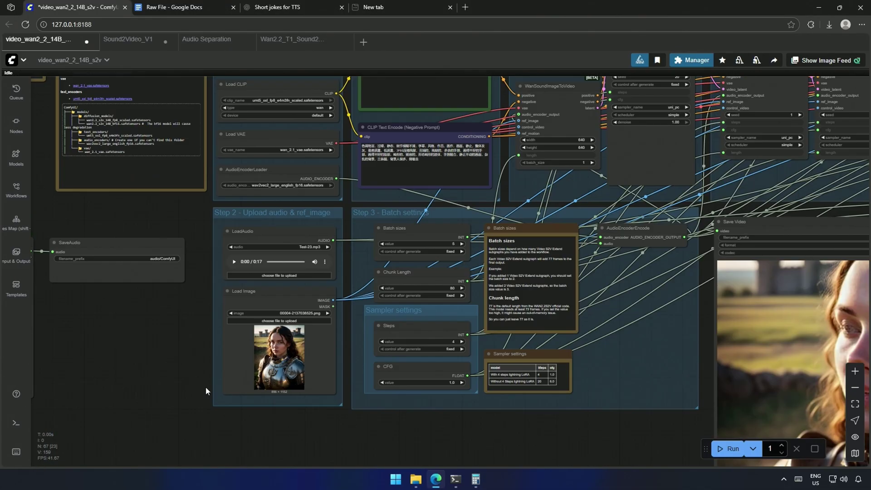
Link the ChatterBox TTS audio output into the Step 2 audio input and place the TTS node beside Step 2
left_click_drag(359, 381, 499, 386)
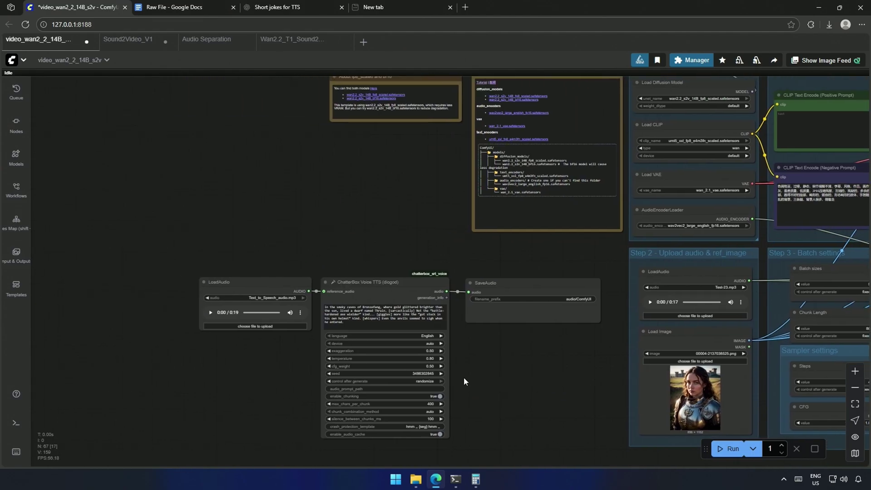
scroll(464, 380, "up", 4)
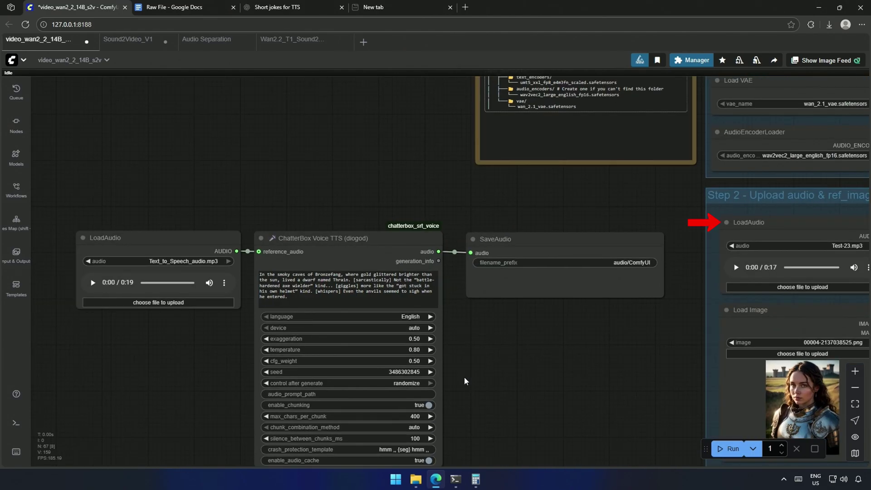
scroll(464, 377, "down", 3)
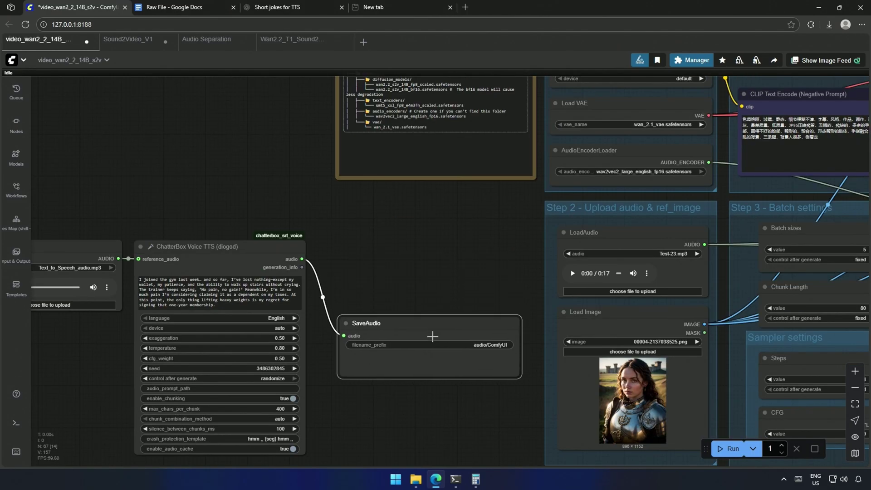
scroll(272, 283, "down", 2)
left_click_drag(273, 283, 182, 256)
mouse_move(125, 263)
left_mouse_down()
mouse_move(594, 256)
mouse_move(206, 284)
left_mouse_up()
scroll(206, 284, "down", 2)
left_click_drag(129, 304, 195, 304)
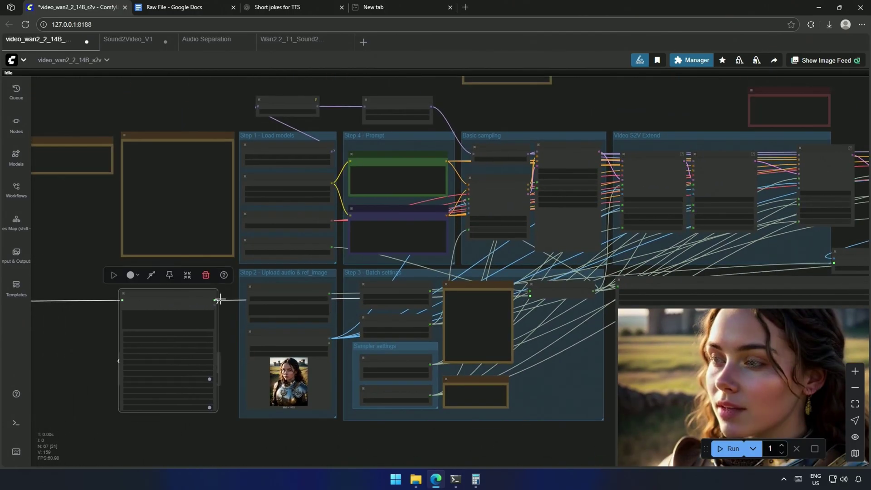
scroll(252, 330, "up", 1)
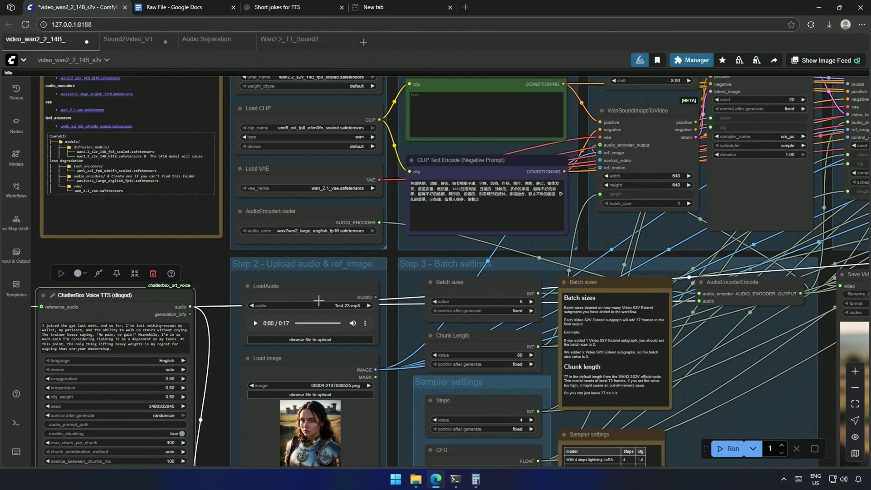
Queue the render with Ctrl+Enter, switch to the console, and highlight the total render time
key("ctrl+Return")
key("alt+Tab")
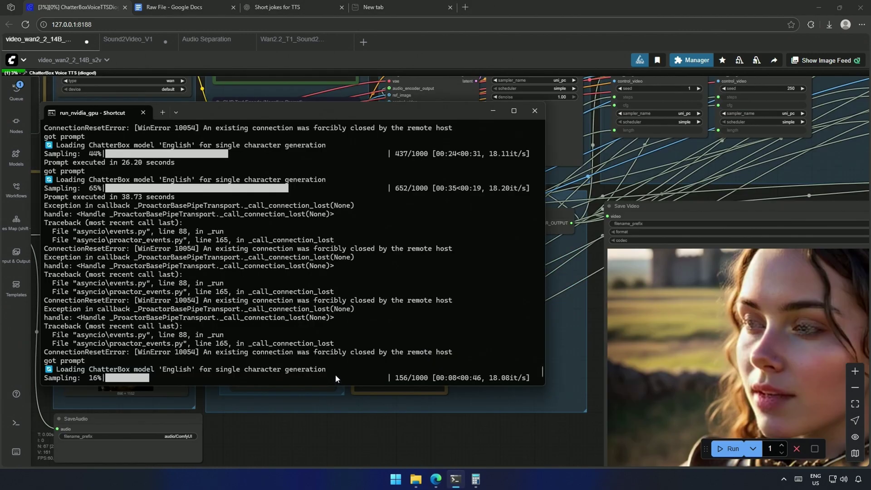
left_click_drag(285, 452, 503, 391)
scroll(370, 427, "up", 4)
scroll(326, 424, "up", 4)
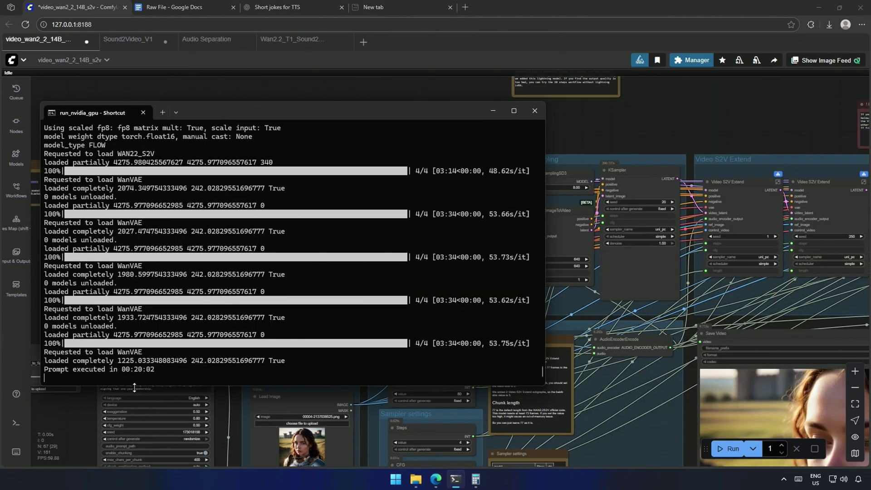
left_click_drag(134, 373, 155, 372)
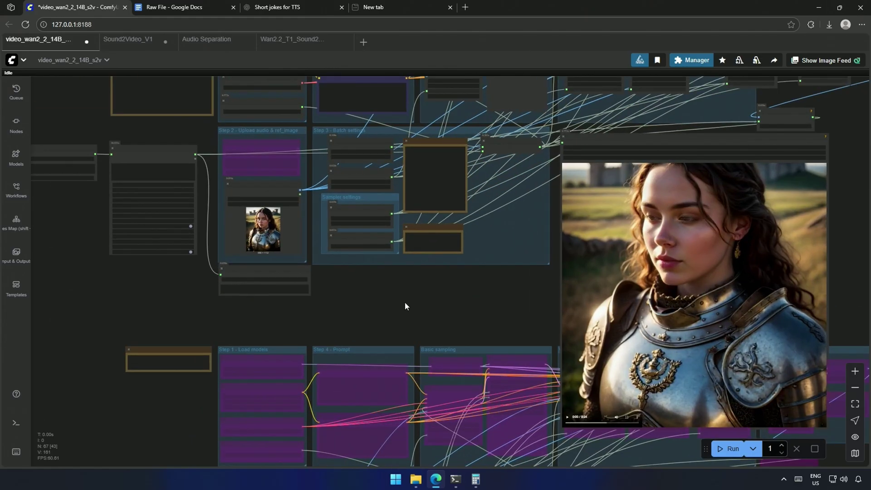
scroll(405, 306, "up", 3)
scroll(422, 181, "up", 2)
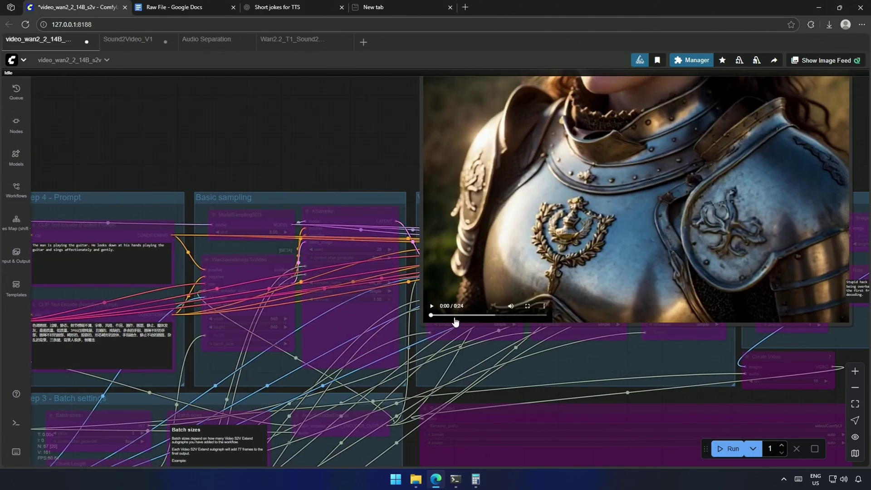
scroll(462, 308, "down", 3)
scroll(409, 303, "down", 2)
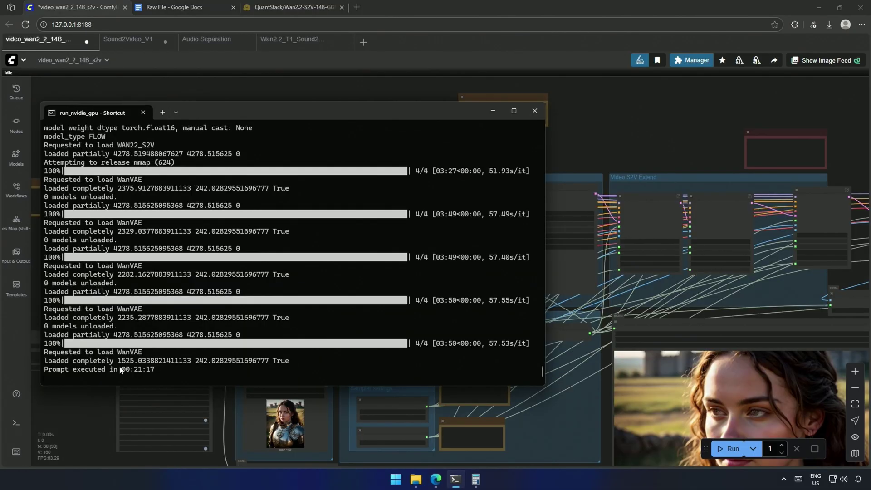
Highlight the 00:21:17 render time in the console
left_click_drag(119, 368, 160, 370)
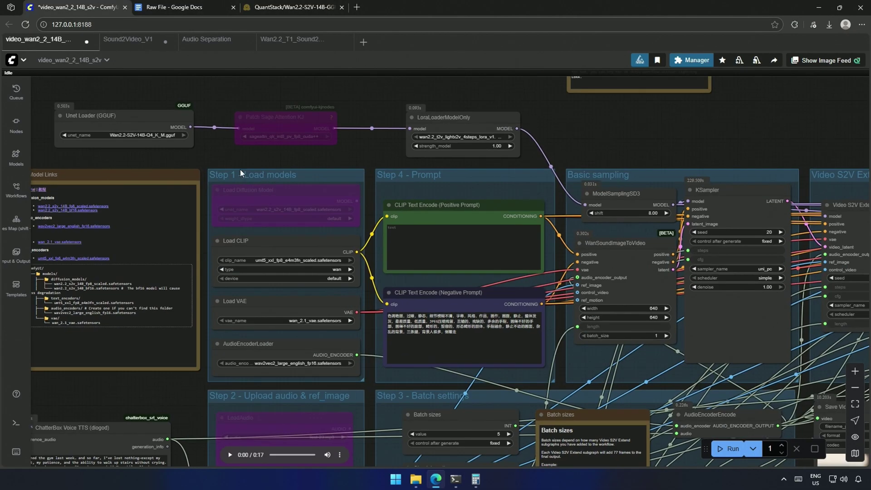
scroll(206, 155, "up", 5)
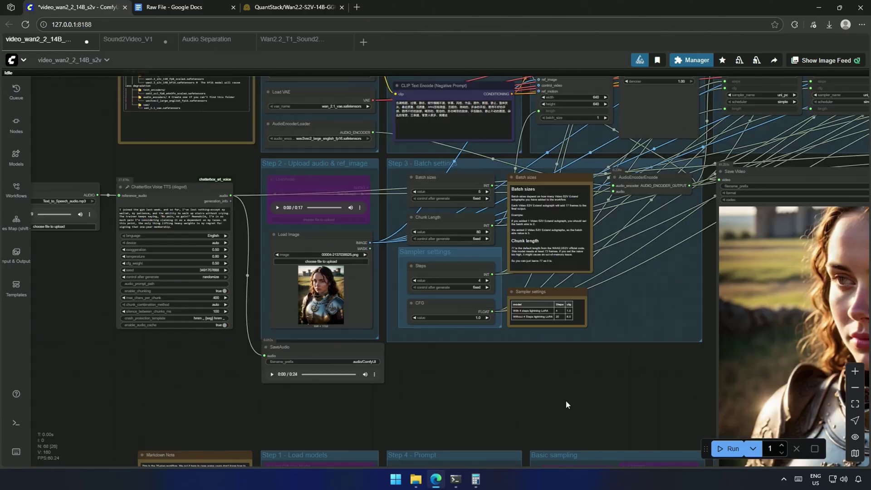
scroll(428, 336, "down", 2)
scroll(351, 256, "down", 2)
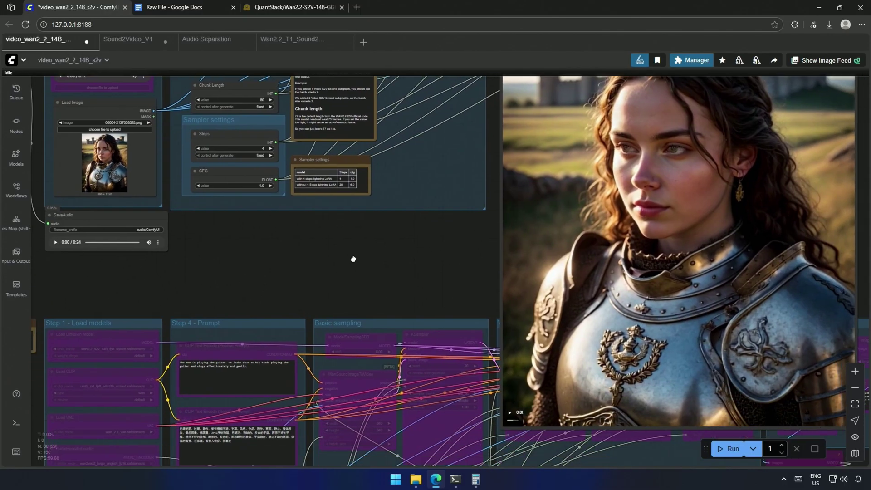
scroll(432, 366, "down", 2)
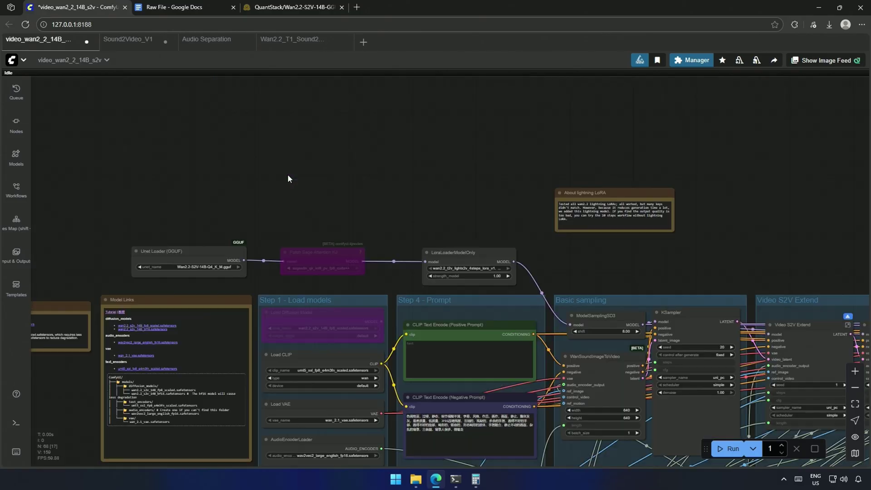
Paste a WanVideoBlockSwap node, wire it between the GGUF Unet loader and Patch Sage Attention, and enable it
key("ctrl+v")
scroll(288, 179, "up", 2)
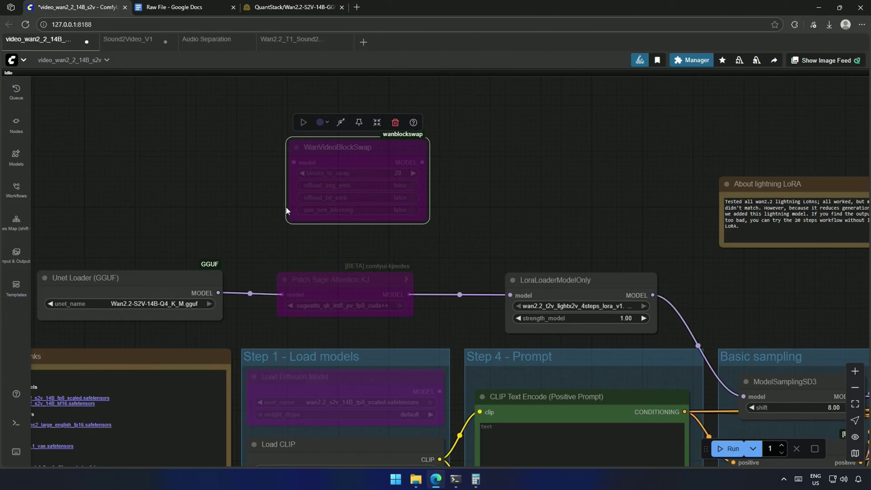
left_click_drag(323, 146, 313, 168)
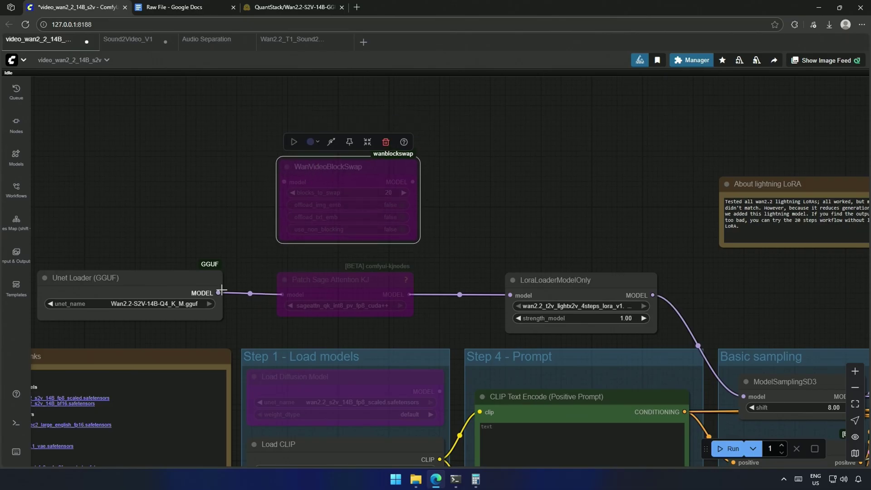
left_click_drag(218, 292, 284, 181)
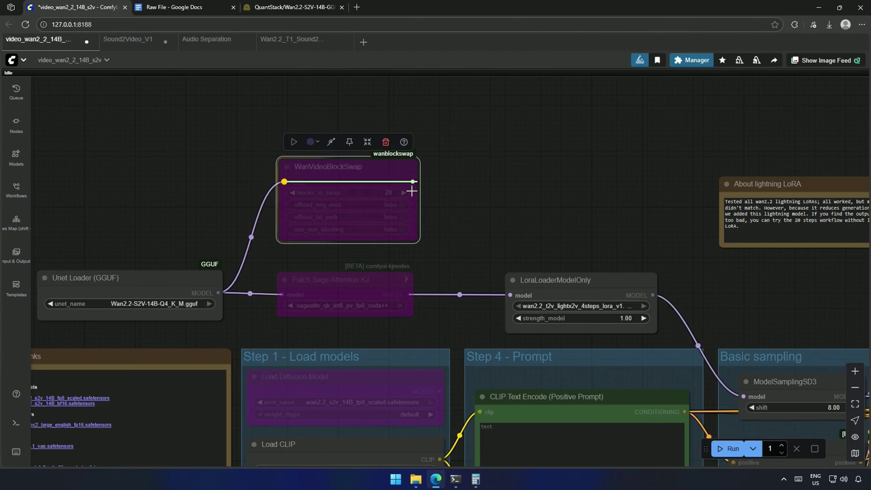
left_click_drag(415, 181, 284, 294)
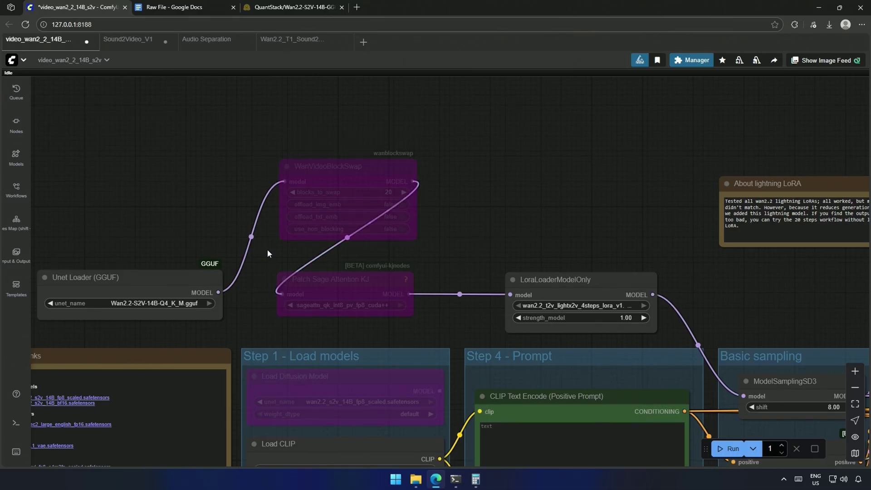
left_click(334, 166)
left_click(331, 142)
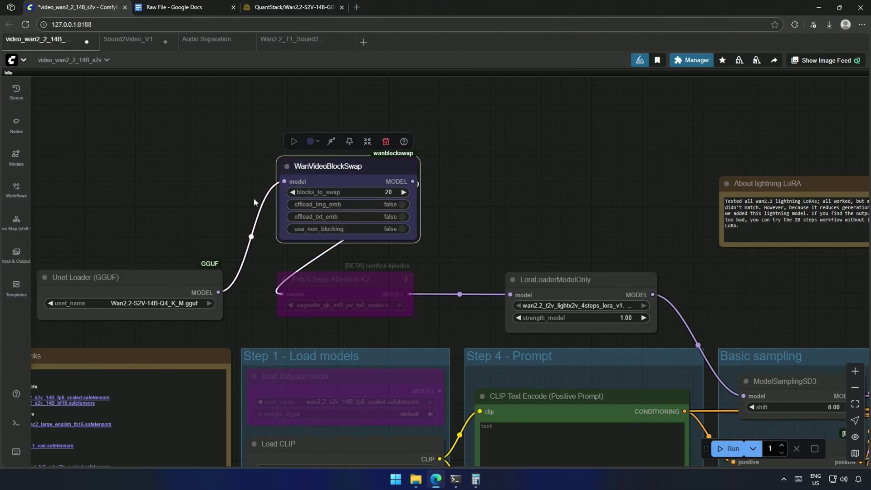
scroll(233, 188, "up", 3)
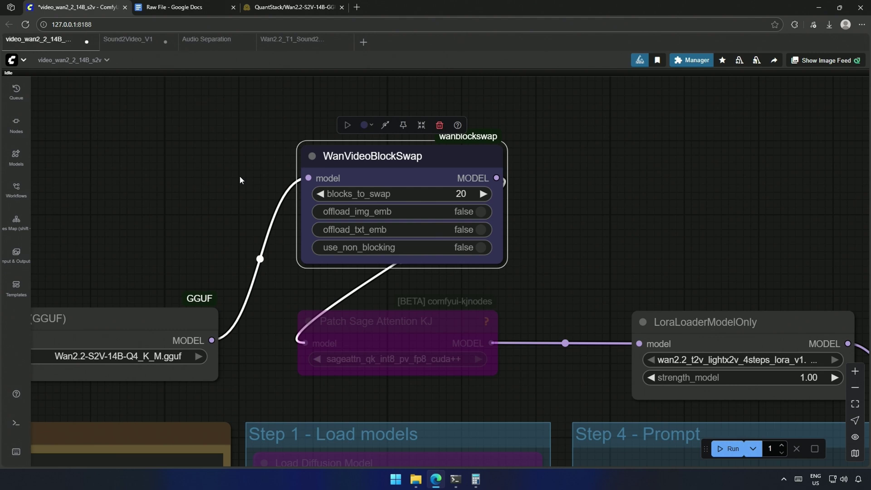
Open Task Manager from the taskbar to check memory use, then deselect the ChatterBox TTS node
right_click(538, 467)
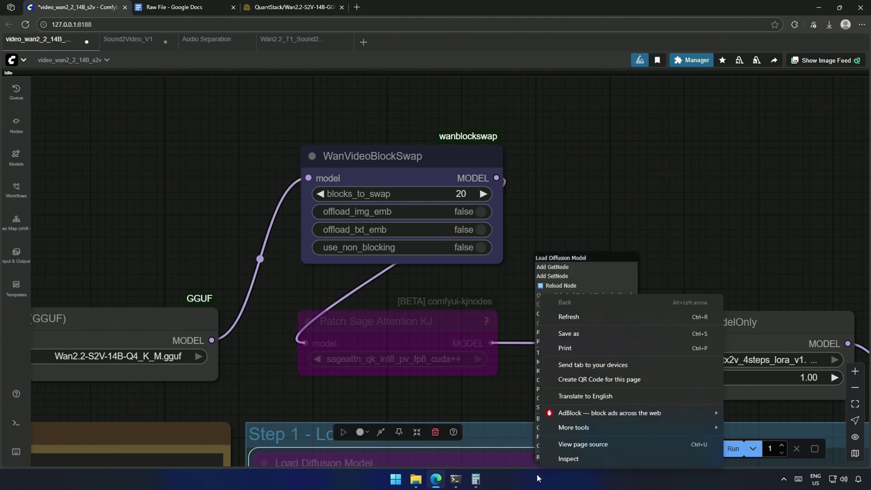
right_click(532, 480)
left_click(506, 402)
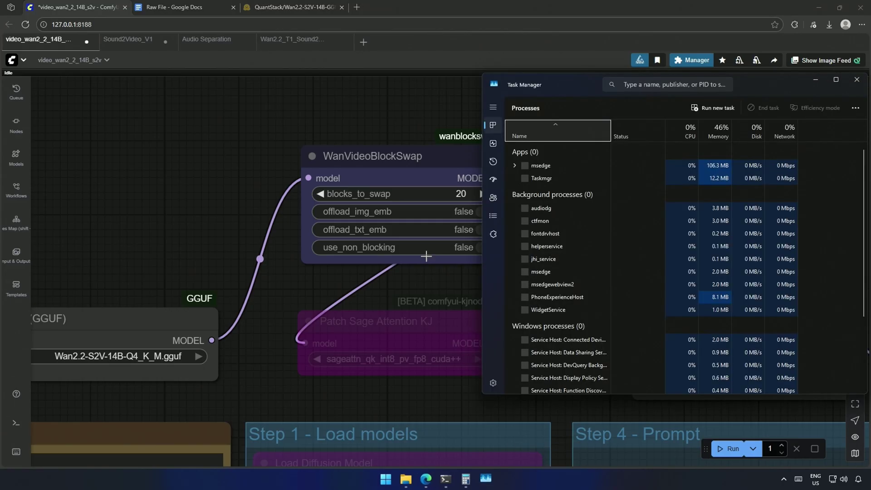
left_click(502, 145)
left_click(165, 234)
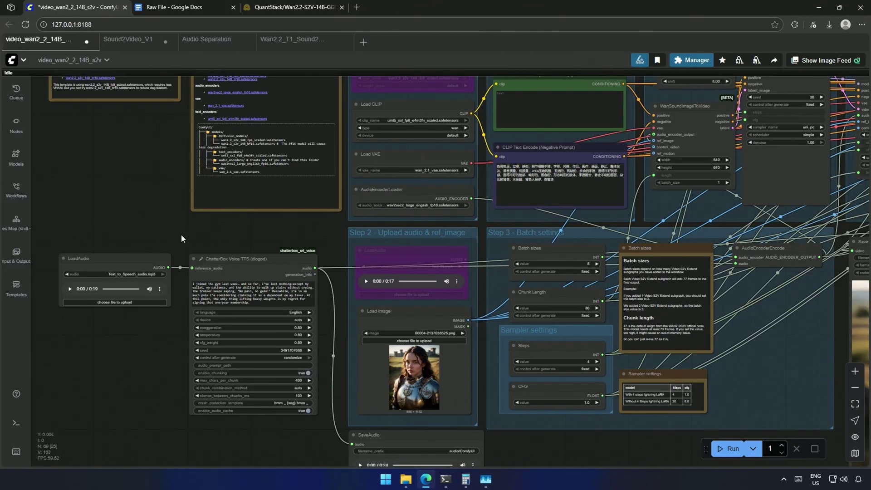
Pan across the Step, sampling and Extend groups, then replay the rendered video from the start
left_click_drag(311, 227, 144, 299)
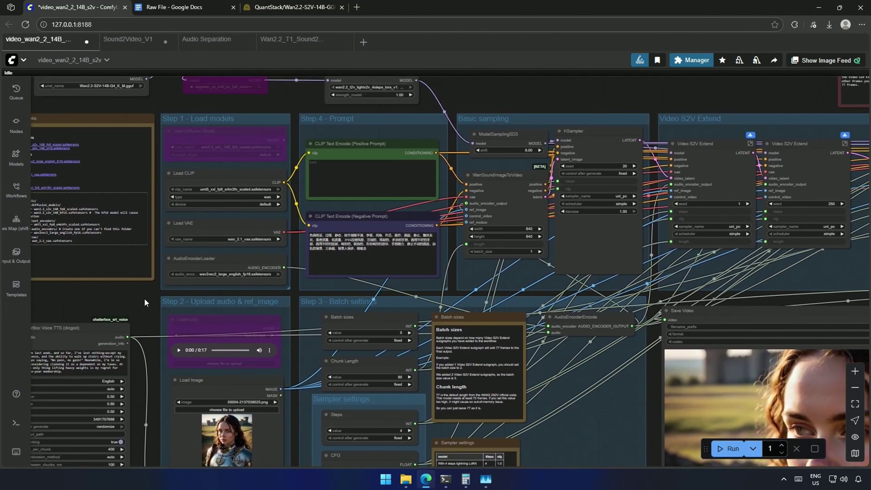
scroll(181, 286, "down", 3)
left_click_drag(493, 123, 268, 150)
scroll(332, 158, "up", 3)
scroll(397, 158, "up", 3)
left_click_drag(418, 181, 230, 150)
left_click(658, 229)
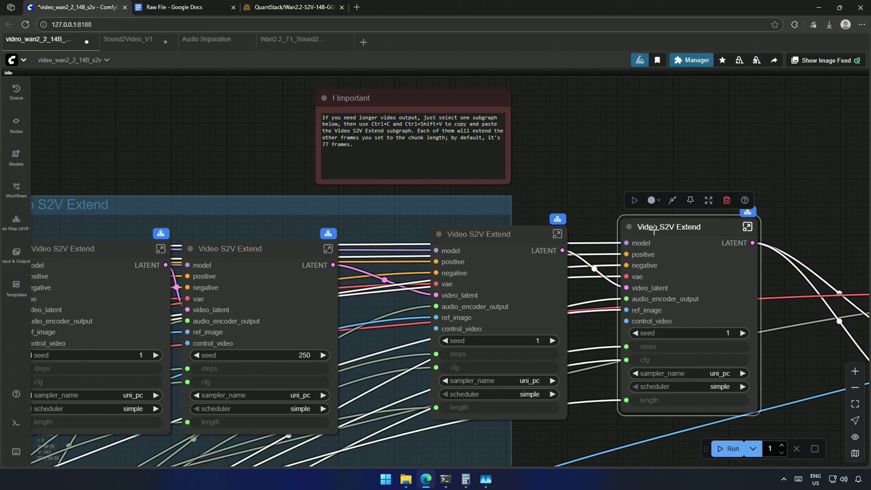
left_click_drag(562, 187, 586, 225)
scroll(495, 342, "down", 5)
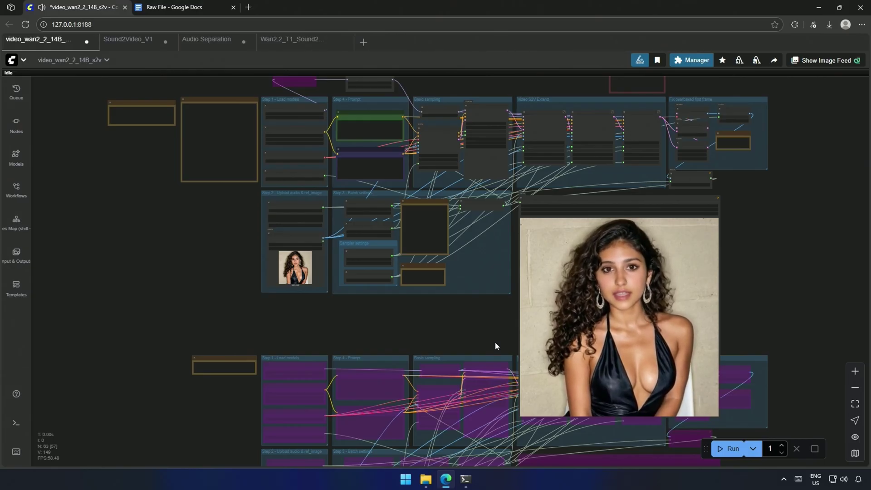
mouse_move(618, 316)
left_click(532, 414)
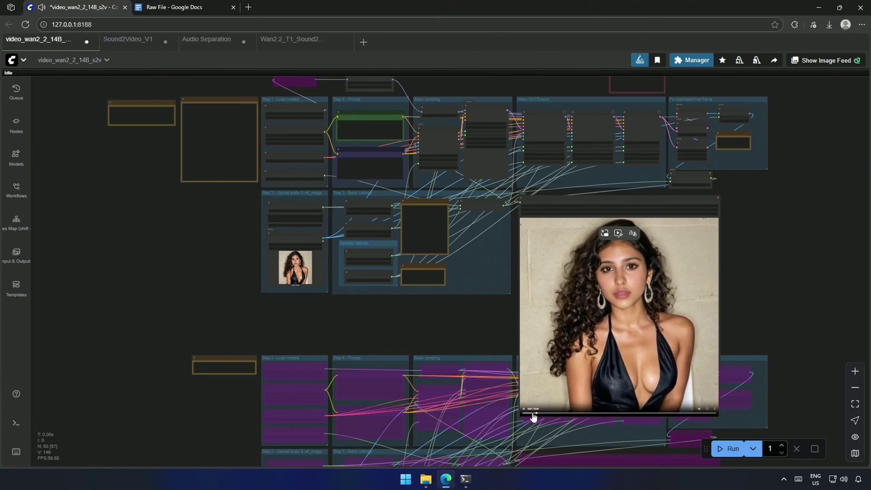